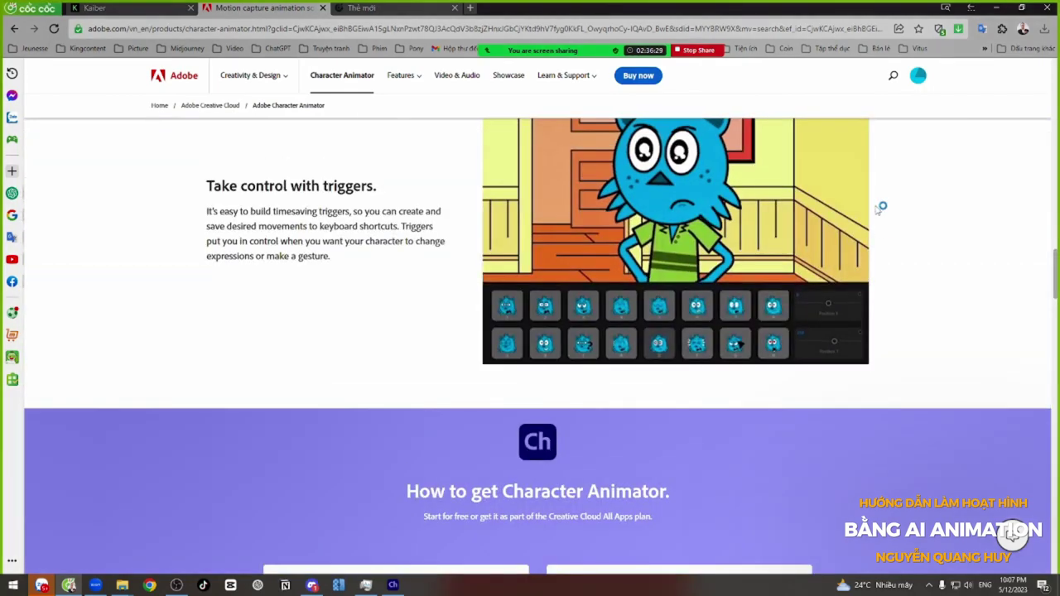
- Open the free Character Animator download and decline launching the Creative Cloud Desktop App, returning to the product page
{"action": "scroll", "coordinate": [468, 341], "scroll_direction": "up", "scroll_amount": 10}
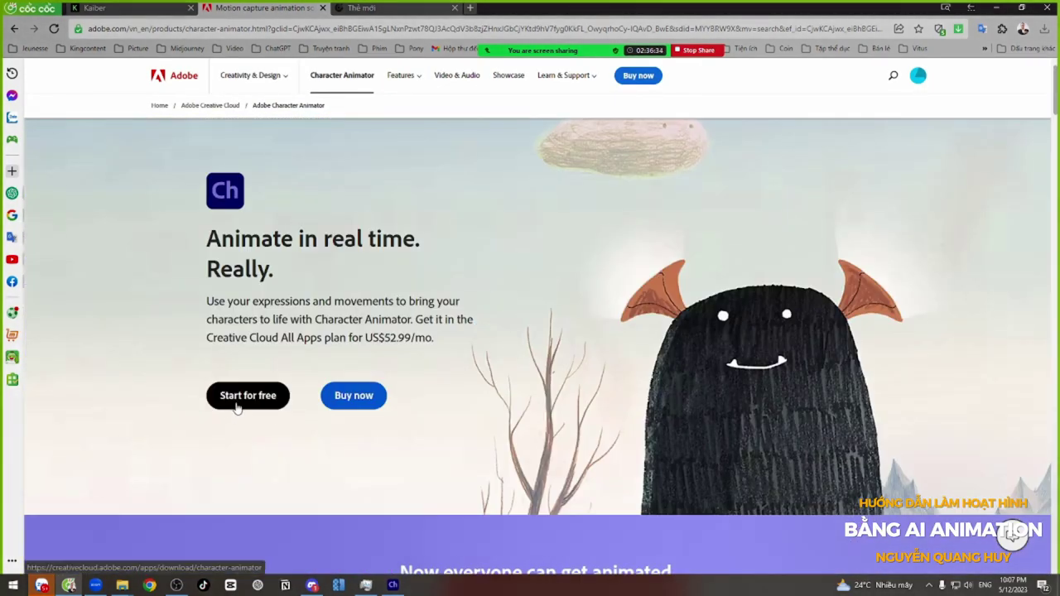
{"action": "left_click", "coordinate": [235, 408]}
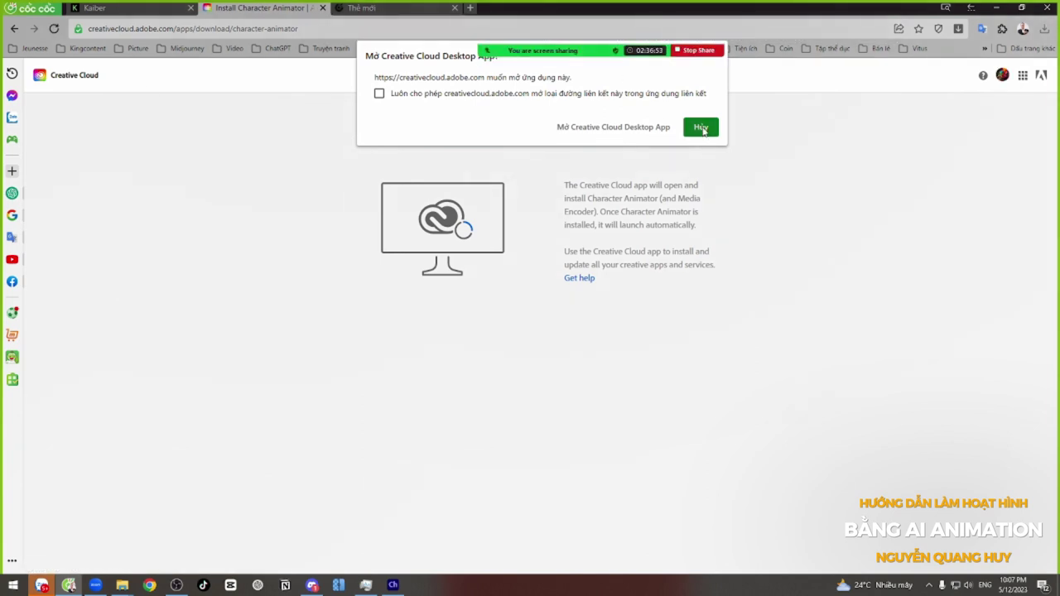
{"action": "left_click", "coordinate": [704, 130]}
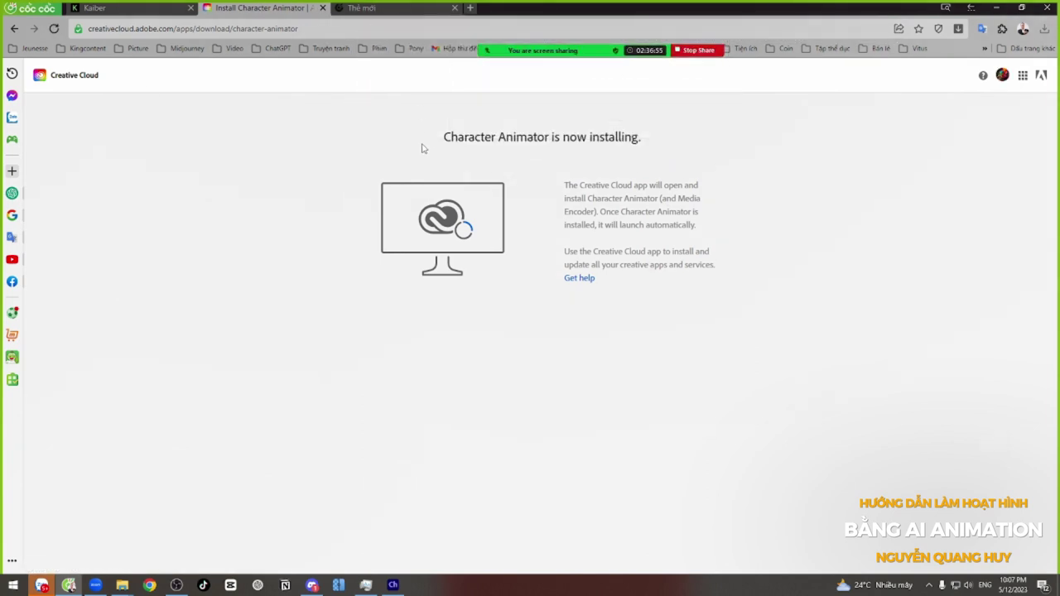
{"action": "left_click", "coordinate": [15, 28]}
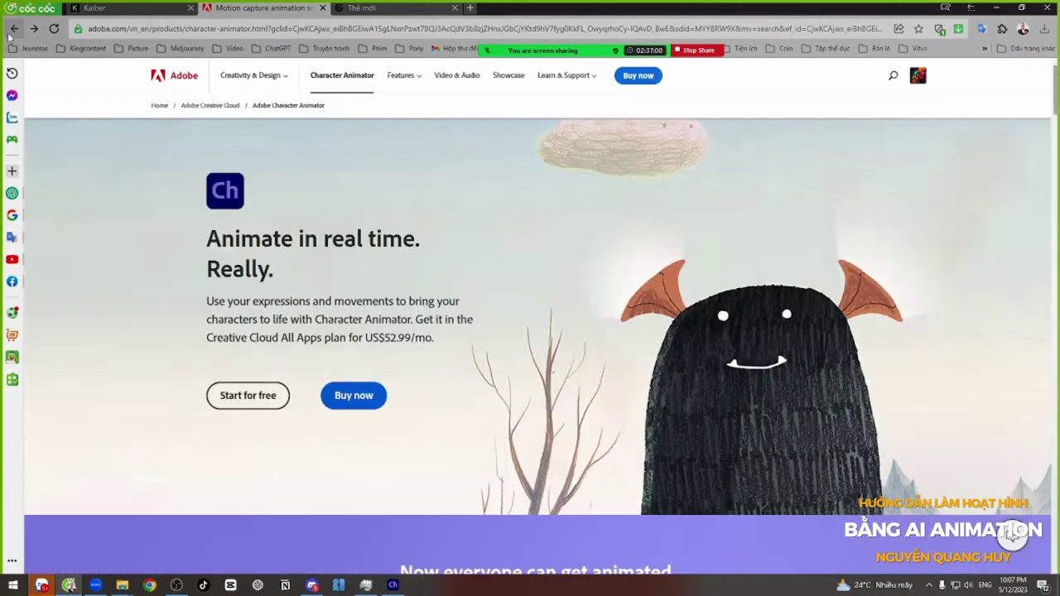
{"action": "left_click", "coordinate": [10, 33]}
- Read the Character Animator description and the Creative Cloud All Apps plan price on the product page
{"action": "left_click_drag", "start_coordinate": [356, 301], "coordinate": [428, 338]}
{"action": "triple_click", "coordinate": [284, 291]}
{"action": "left_click", "coordinate": [412, 316]}
{"action": "left_click_drag", "start_coordinate": [274, 301], "coordinate": [426, 338]}
{"action": "left_click", "coordinate": [419, 338]}
{"action": "left_click_drag", "start_coordinate": [293, 241], "coordinate": [373, 338]}
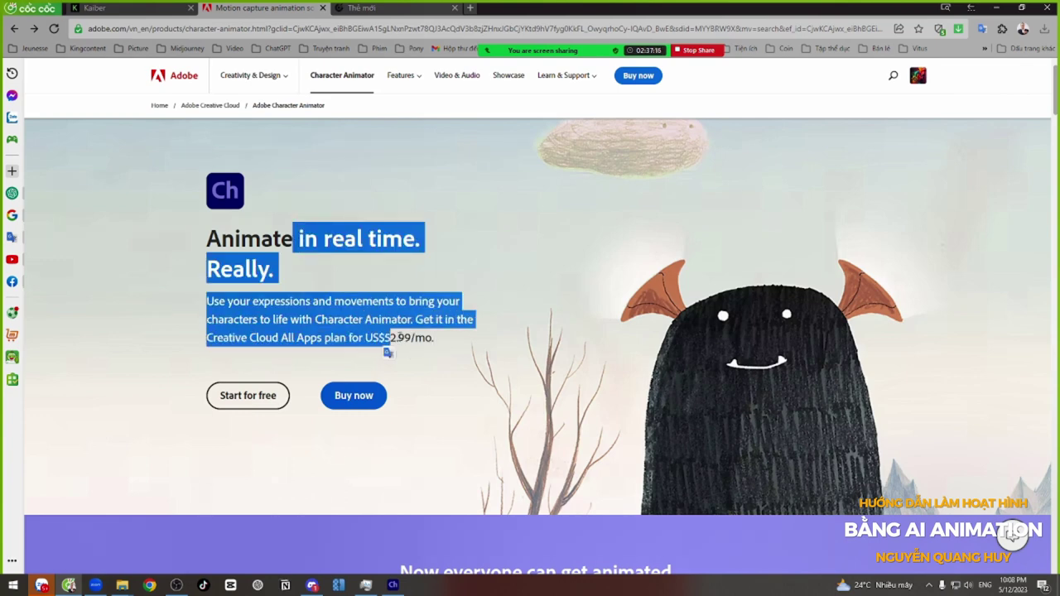
{"action": "left_click", "coordinate": [401, 337]}
{"action": "left_click_drag", "start_coordinate": [260, 239], "coordinate": [372, 338]}
{"action": "left_click", "coordinate": [384, 338]}
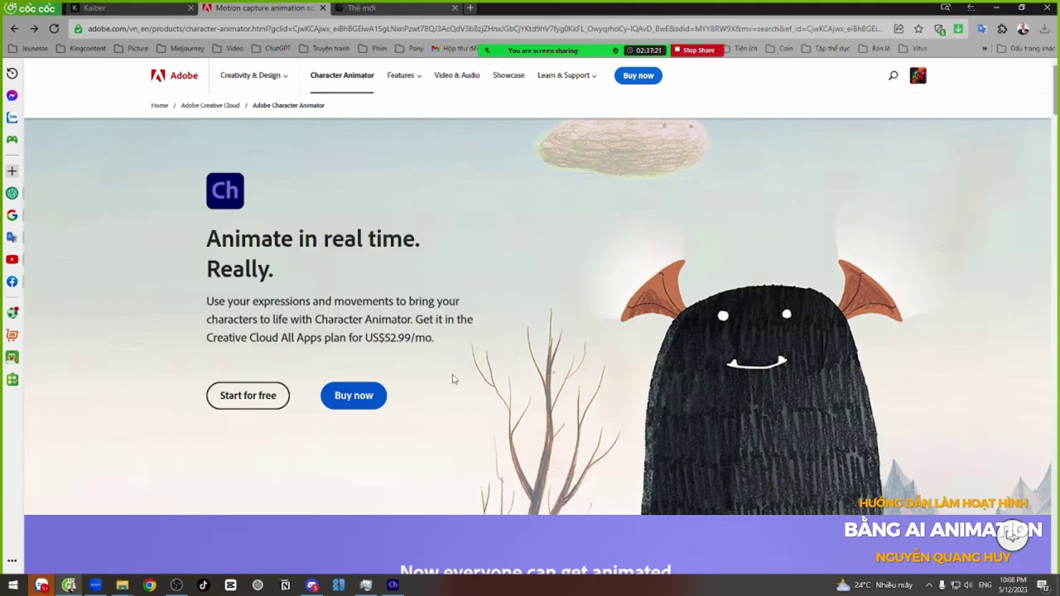
- Switch to Adobe Character Animator, import a recorded speech file into the Yuko Starter Project and preview its beginning
{"action": "left_click", "coordinate": [392, 586]}
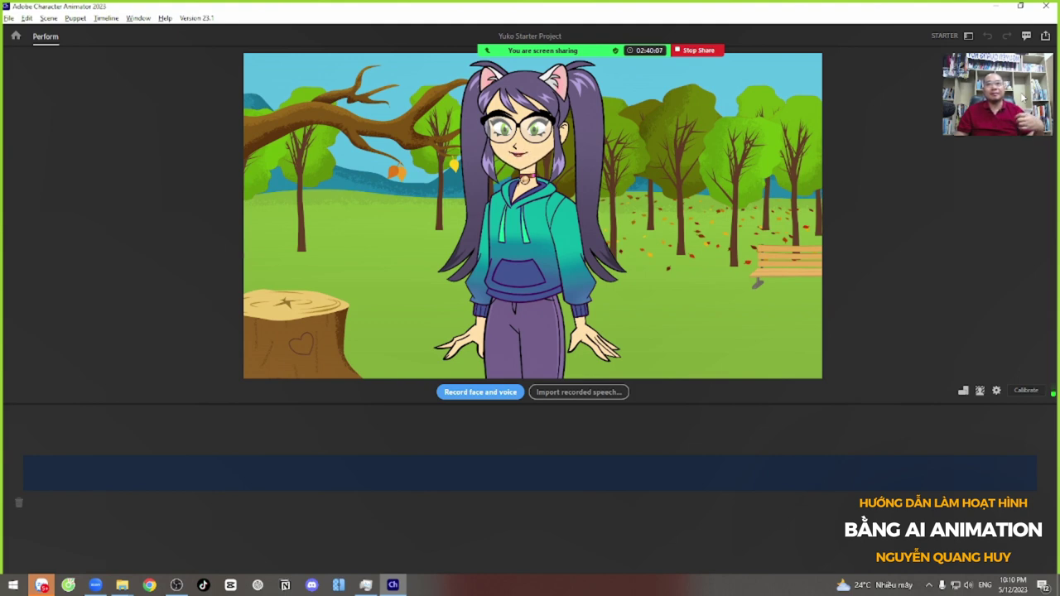
{"action": "left_click", "coordinate": [565, 393]}
{"action": "double_click", "coordinate": [142, 102]}
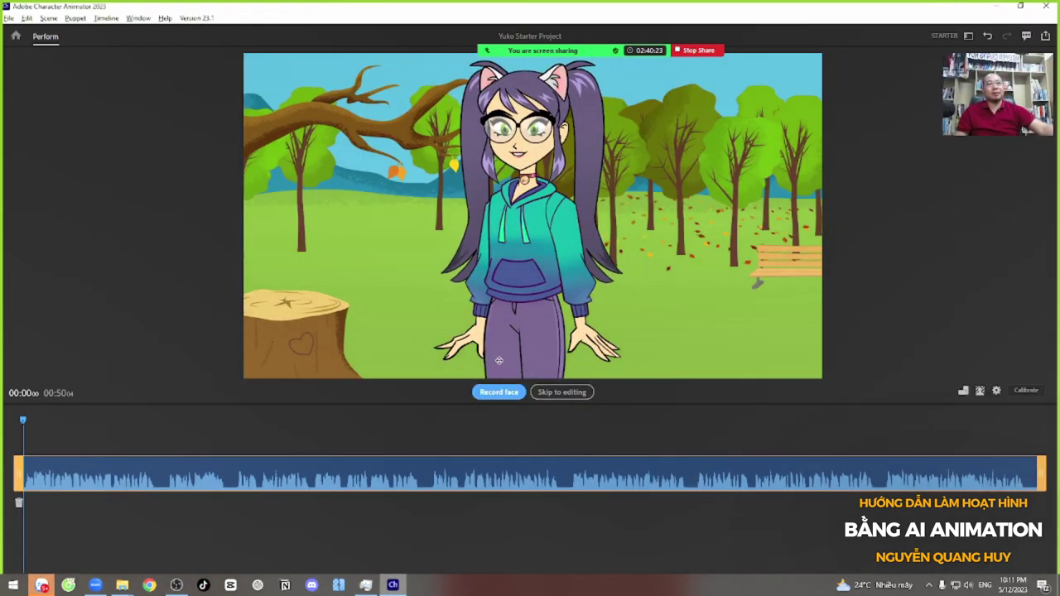
{"action": "left_click", "coordinate": [27, 425]}
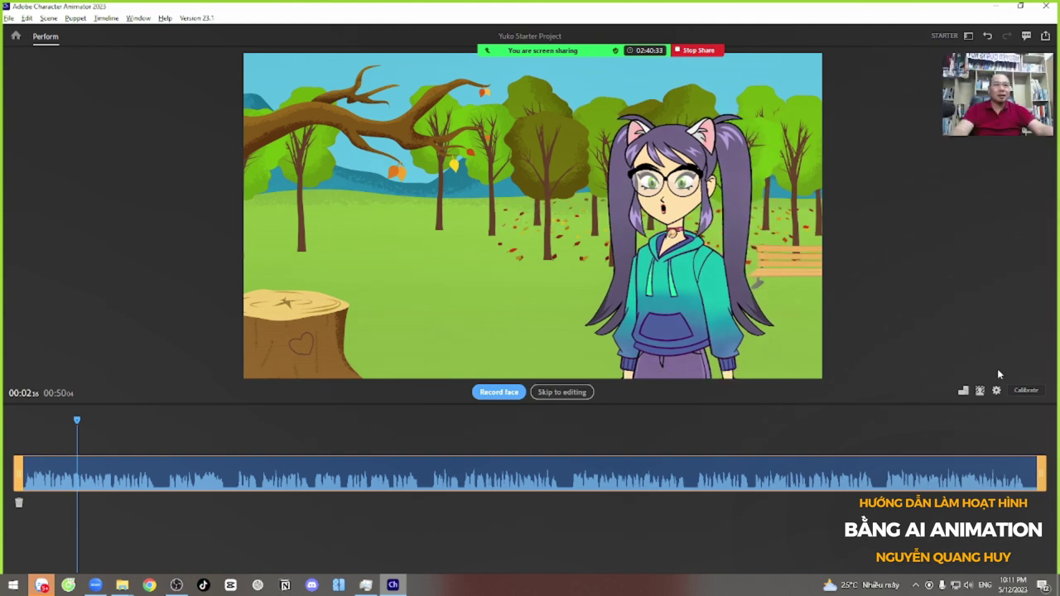
- Try several scene backgrounds behind the puppet, ending with the autumn playground with the yellow slide
{"action": "left_click", "coordinate": [980, 390]}
{"action": "left_click", "coordinate": [762, 161]}
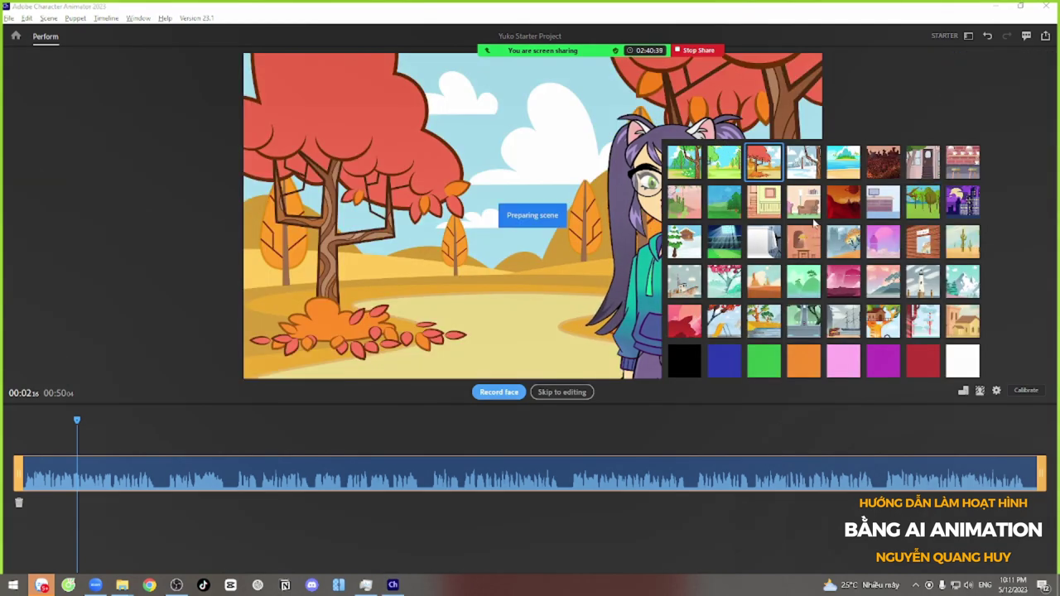
{"action": "left_click", "coordinate": [804, 202]}
{"action": "left_click", "coordinate": [923, 282]}
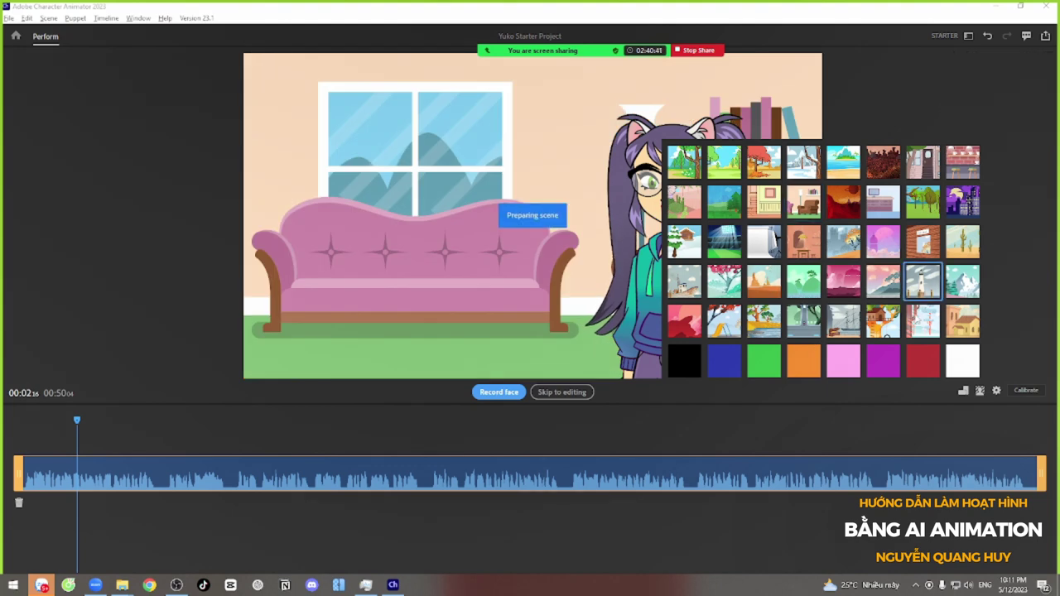
{"action": "left_click", "coordinate": [766, 363]}
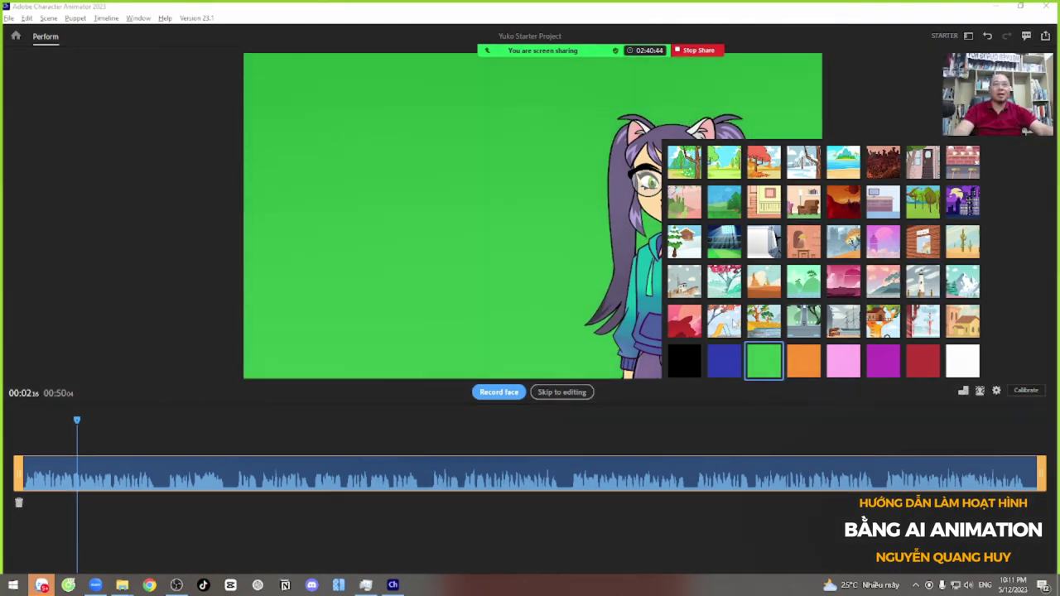
{"action": "left_click", "coordinate": [726, 323]}
{"action": "left_click", "coordinate": [725, 285]}
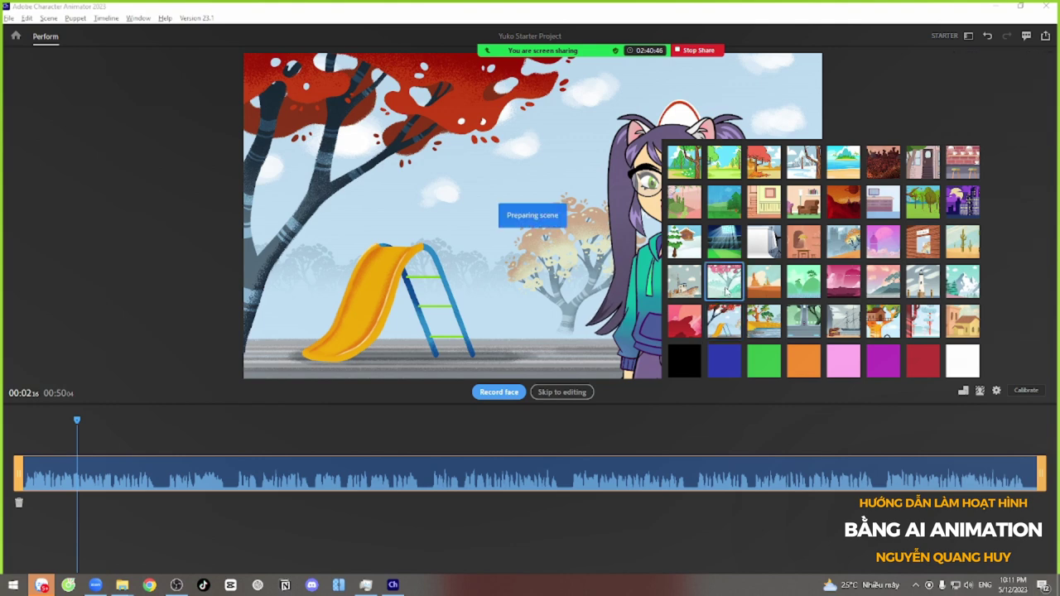
{"action": "left_click", "coordinate": [722, 323]}
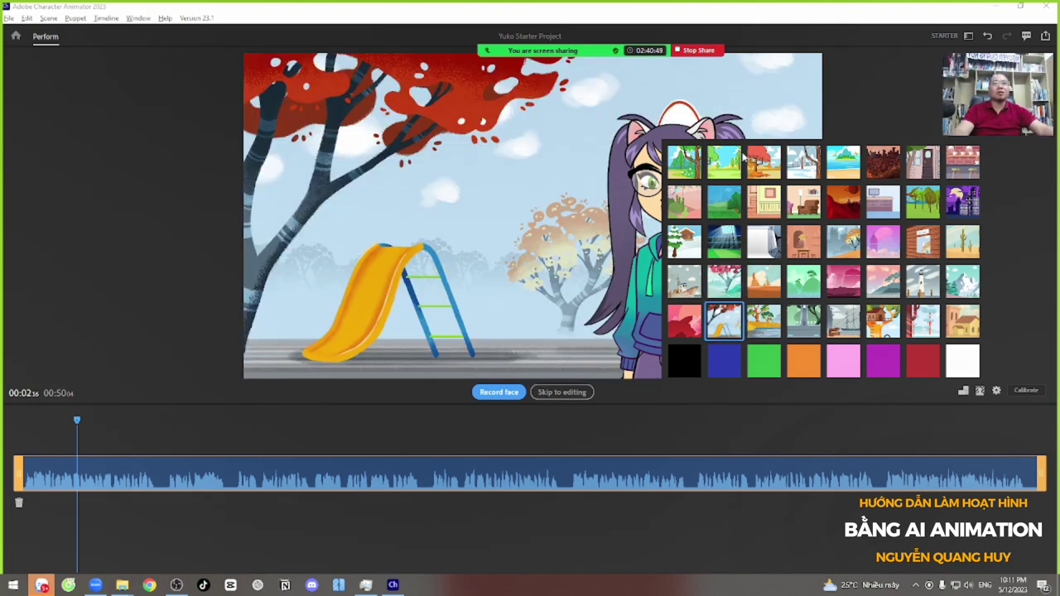
{"action": "left_click", "coordinate": [856, 106]}
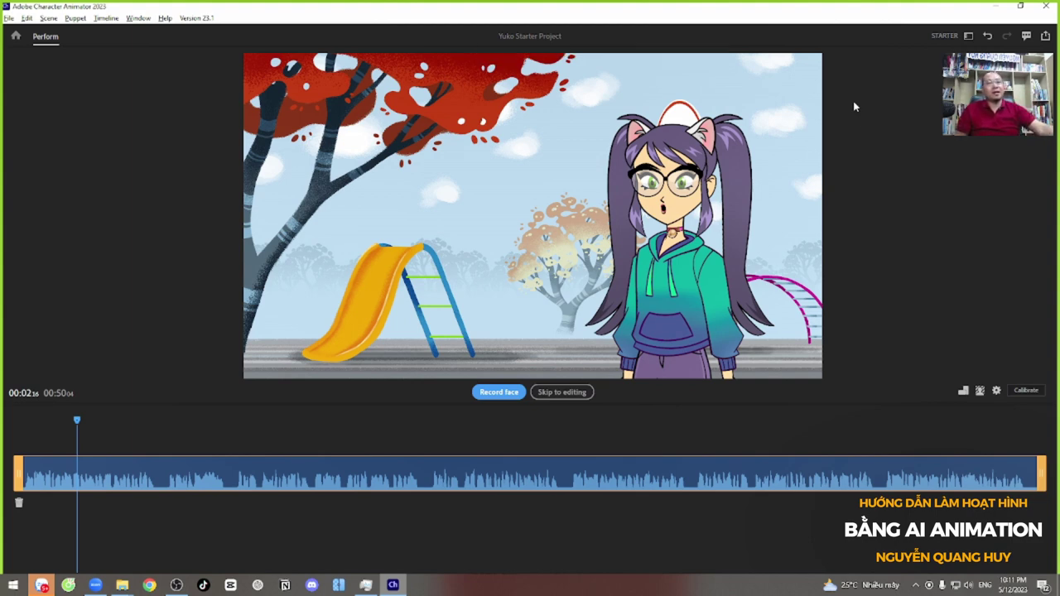
- Set the scene background to solid green
{"action": "left_click", "coordinate": [980, 391]}
{"action": "left_click", "coordinate": [763, 360]}
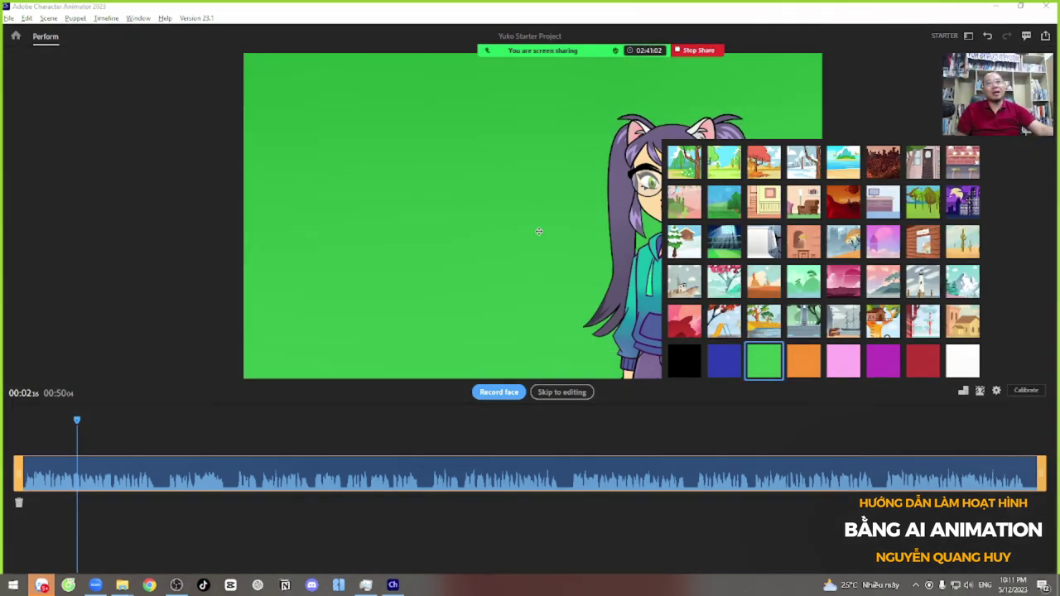
{"action": "left_click", "coordinate": [540, 231]}
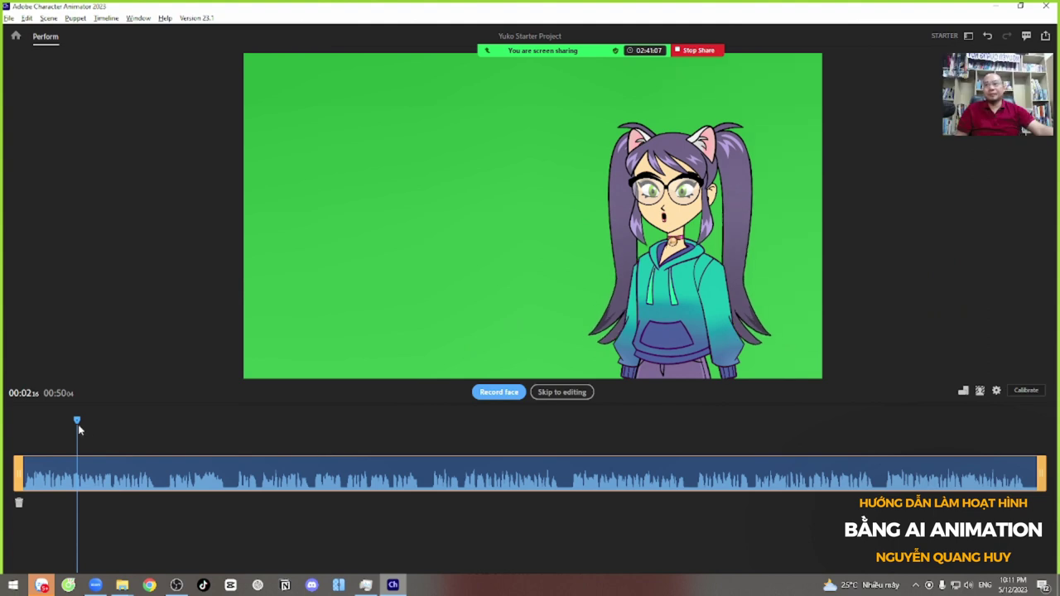
- Check the camera input options and calibrate the webcam for face tracking
{"action": "left_click_drag", "start_coordinate": [78, 424], "coordinate": [108, 420]}
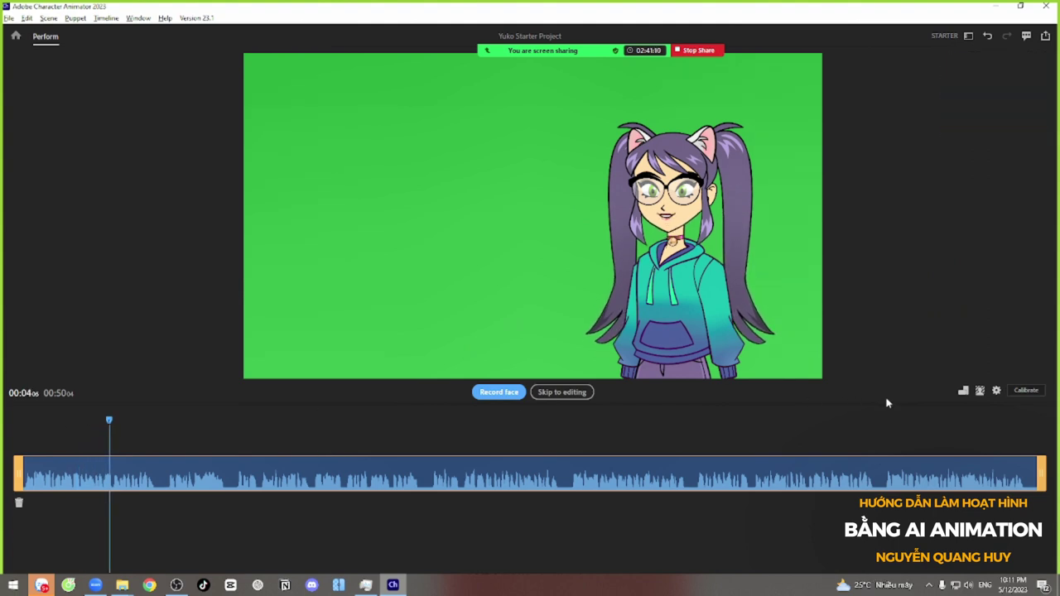
{"action": "left_click", "coordinate": [997, 391]}
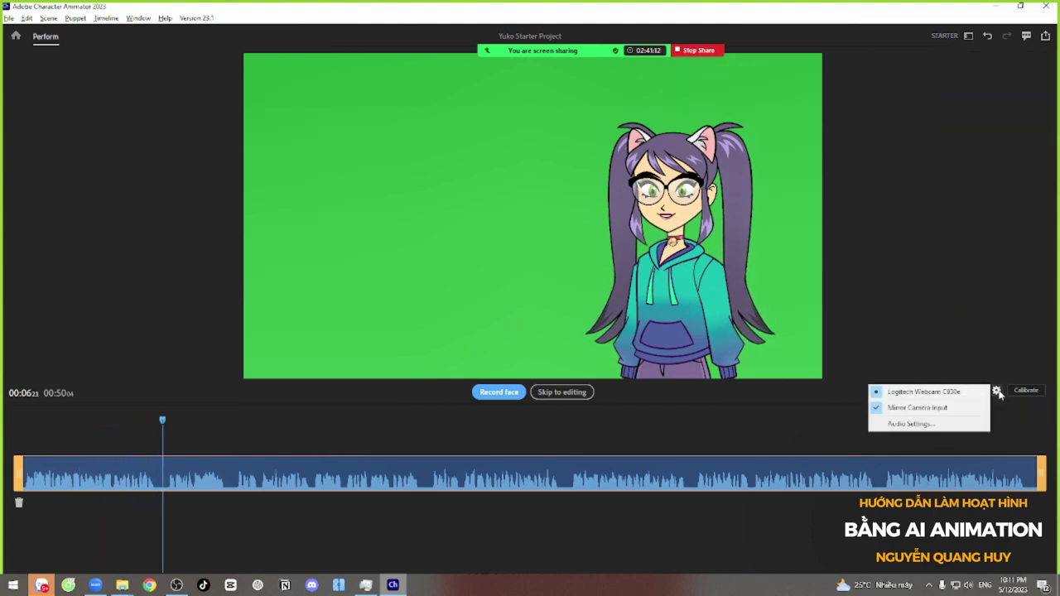
{"action": "left_click", "coordinate": [997, 391]}
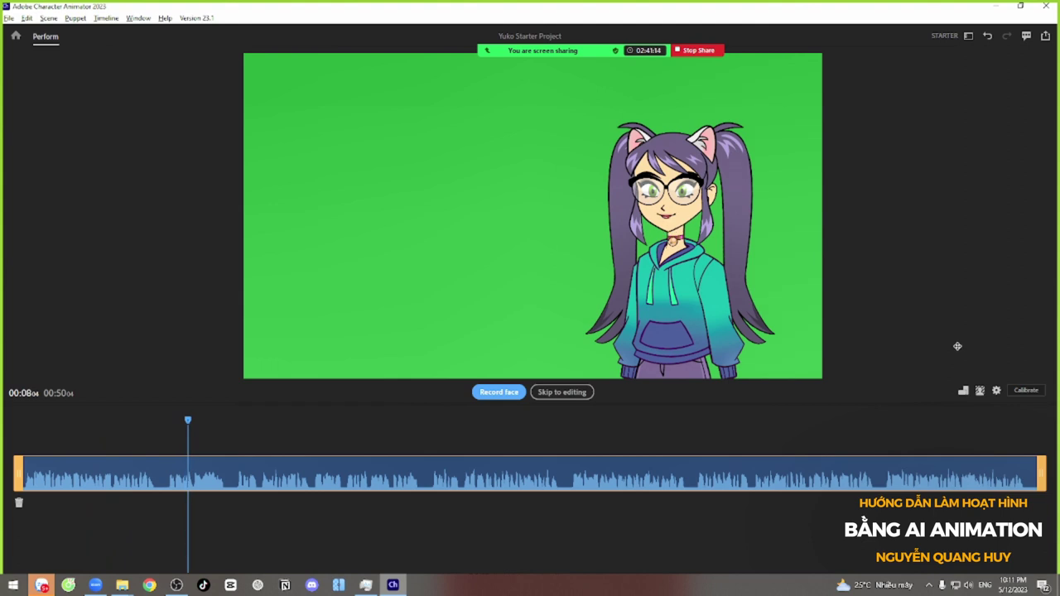
{"action": "left_click", "coordinate": [1033, 390]}
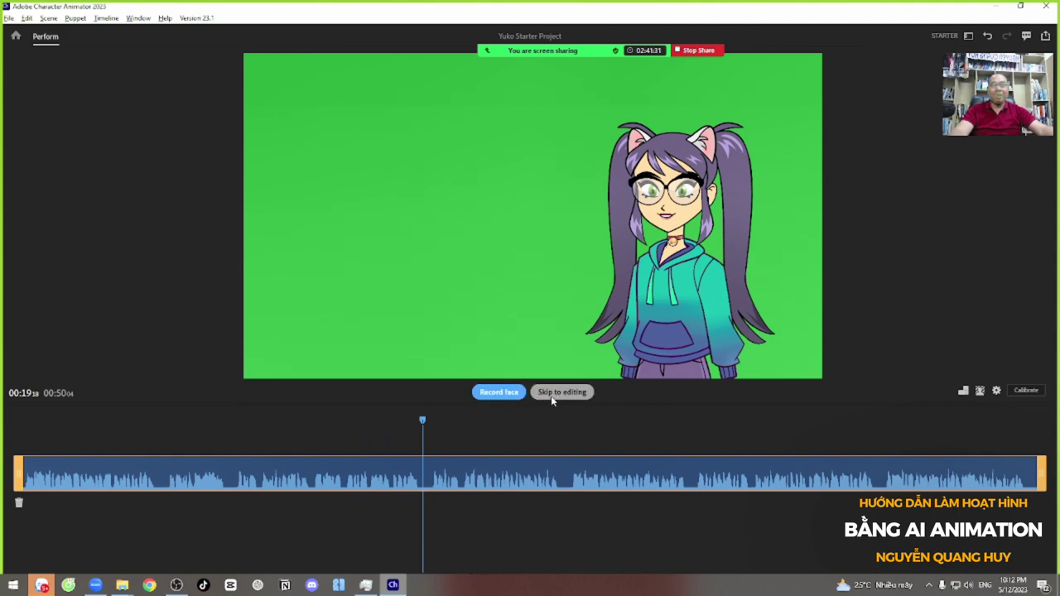
- Record the face performance over the full imported speech and finish the recording
{"action": "left_click", "coordinate": [502, 393]}
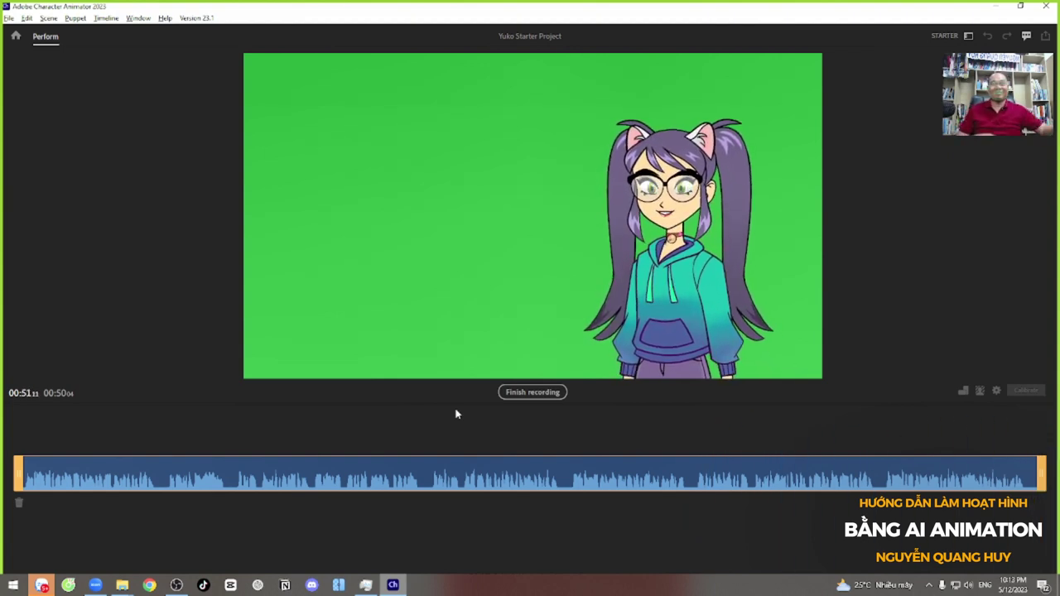
{"action": "left_click", "coordinate": [531, 393]}
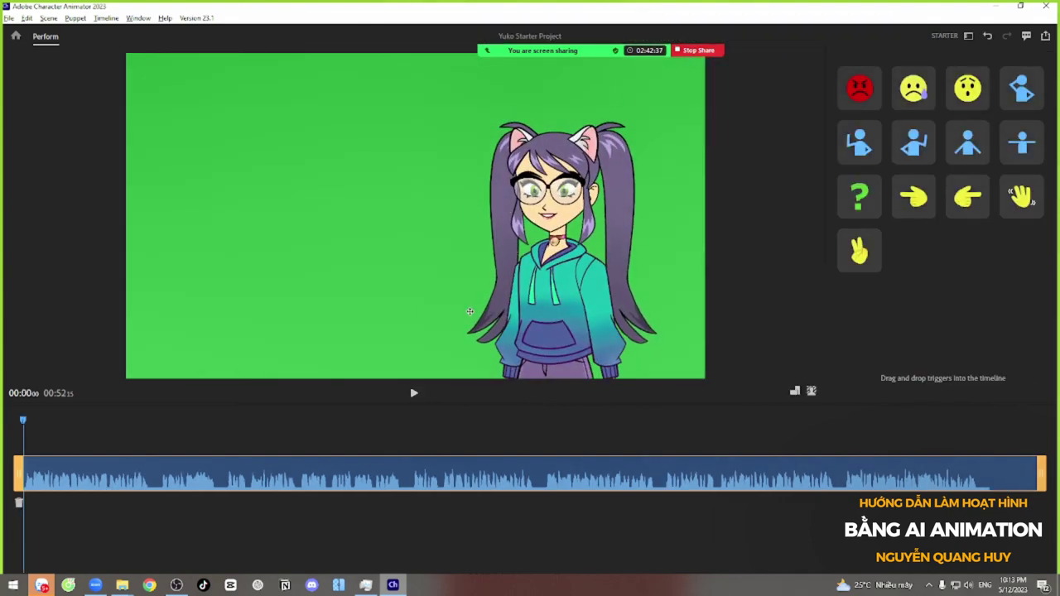
- Preview the angry face, raised-arm and Sad triggers on the puppet
{"action": "left_click", "coordinate": [858, 88]}
{"action": "left_click", "coordinate": [859, 142]}
{"action": "left_click", "coordinate": [859, 88]}
{"action": "left_click", "coordinate": [897, 86]}
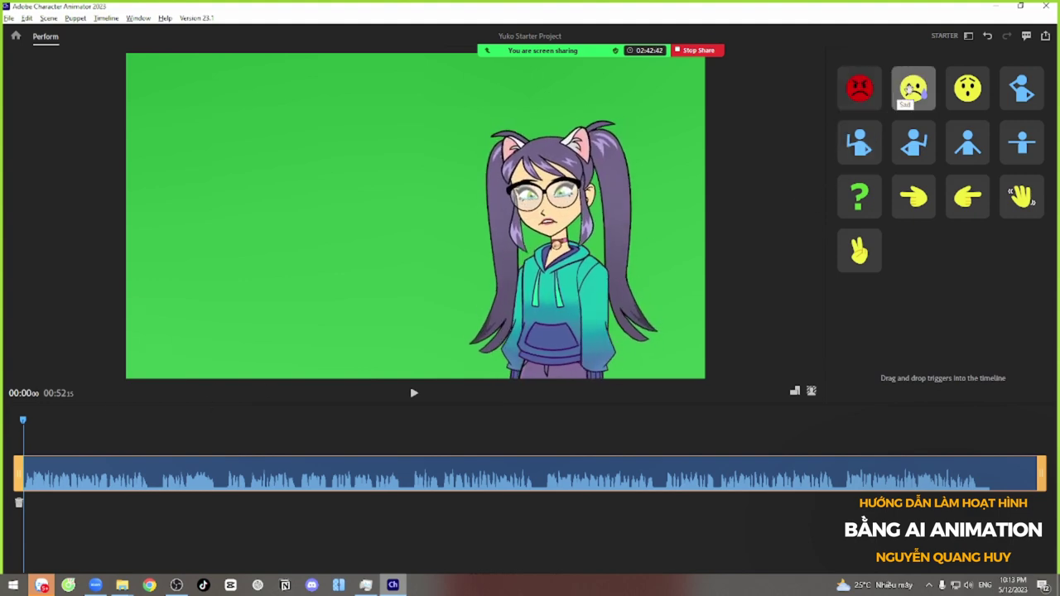
- Add the Shrug trigger near the start of the timeline and lengthen it to cover the opening phrase
{"action": "key", "text": "space"}
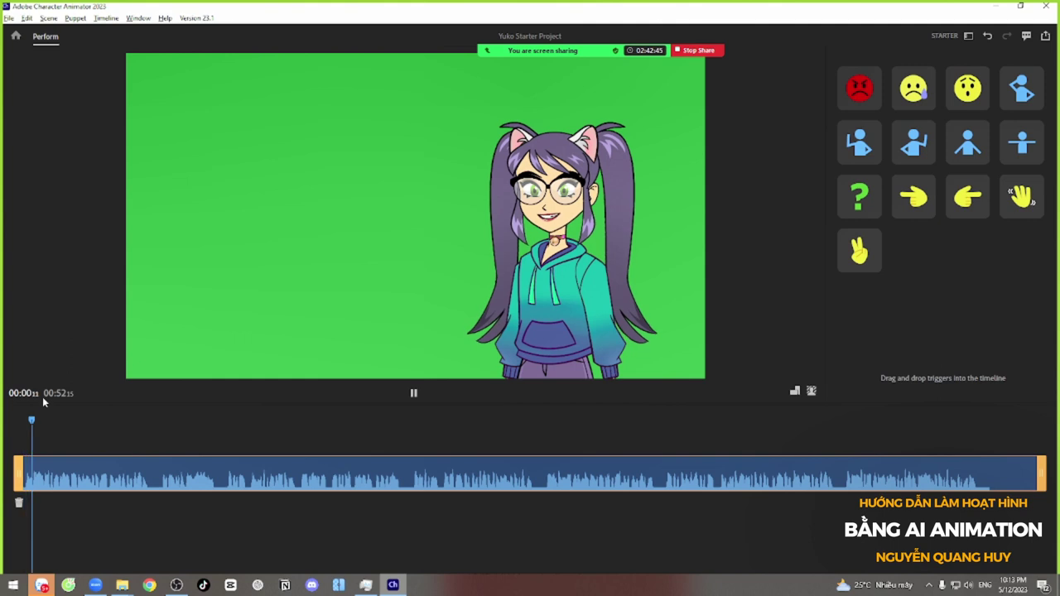
{"action": "key", "text": "space"}
{"action": "left_click", "coordinate": [858, 196]}
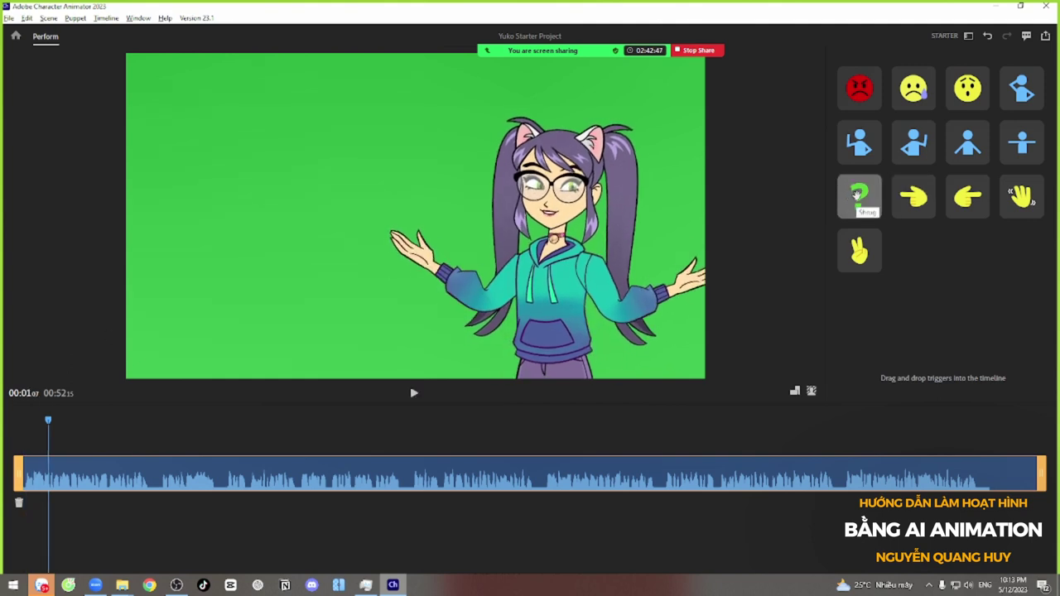
{"action": "left_click_drag", "start_coordinate": [858, 195], "coordinate": [37, 441]}
{"action": "left_click_drag", "start_coordinate": [45, 479], "coordinate": [97, 467]}
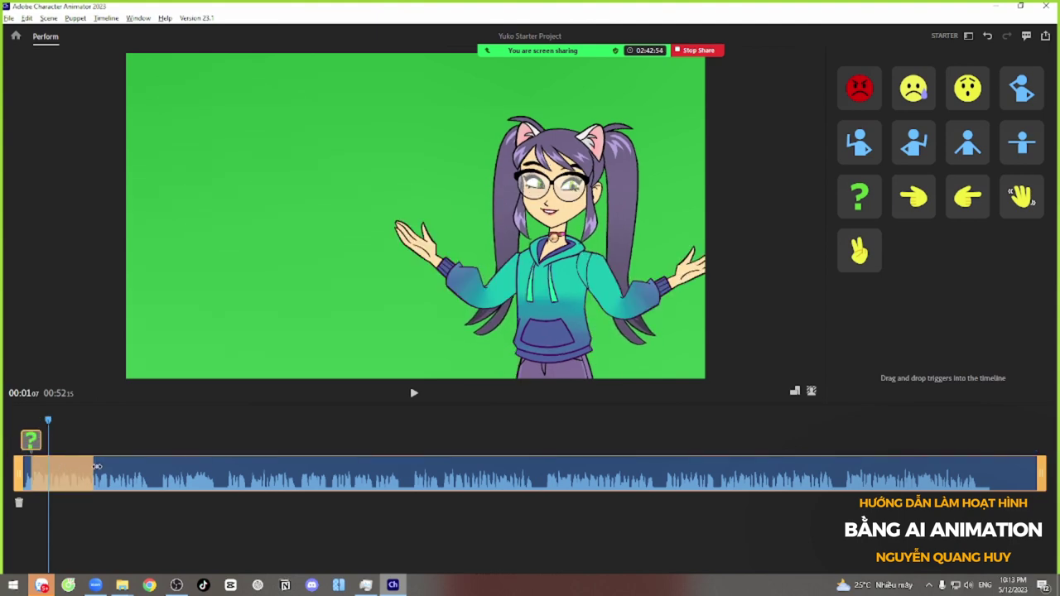
- Play the performance from the start to review the Shrug gesture
{"action": "left_click", "coordinate": [18, 427]}
{"action": "key", "text": "space"}
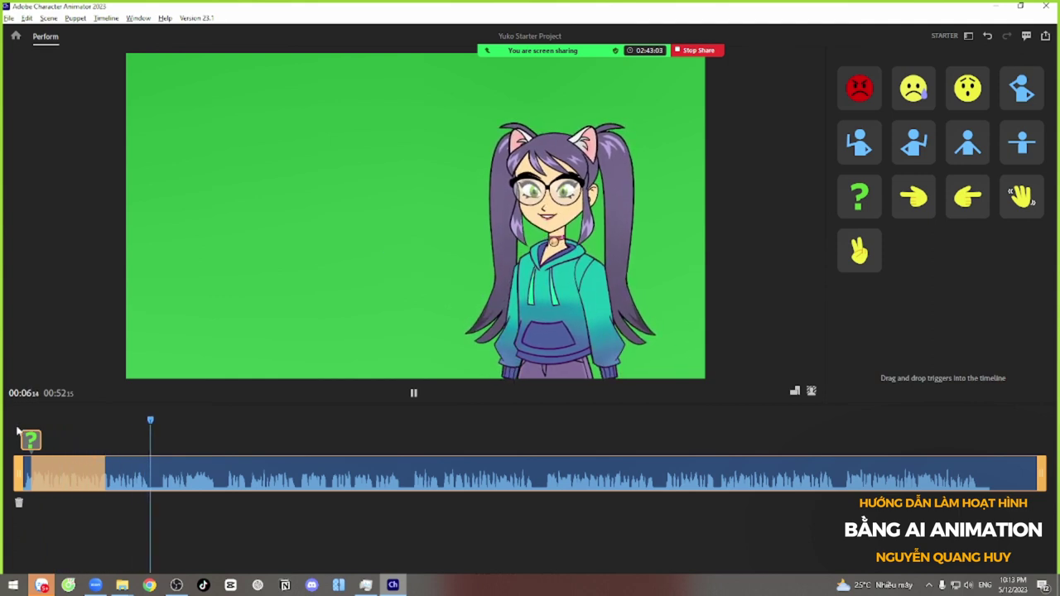
{"action": "key", "text": "space"}
- Add the left-pointing hand trigger at 00:07:04 and lengthen it over the following phrase
{"action": "left_click_drag", "start_coordinate": [181, 423], "coordinate": [162, 424]}
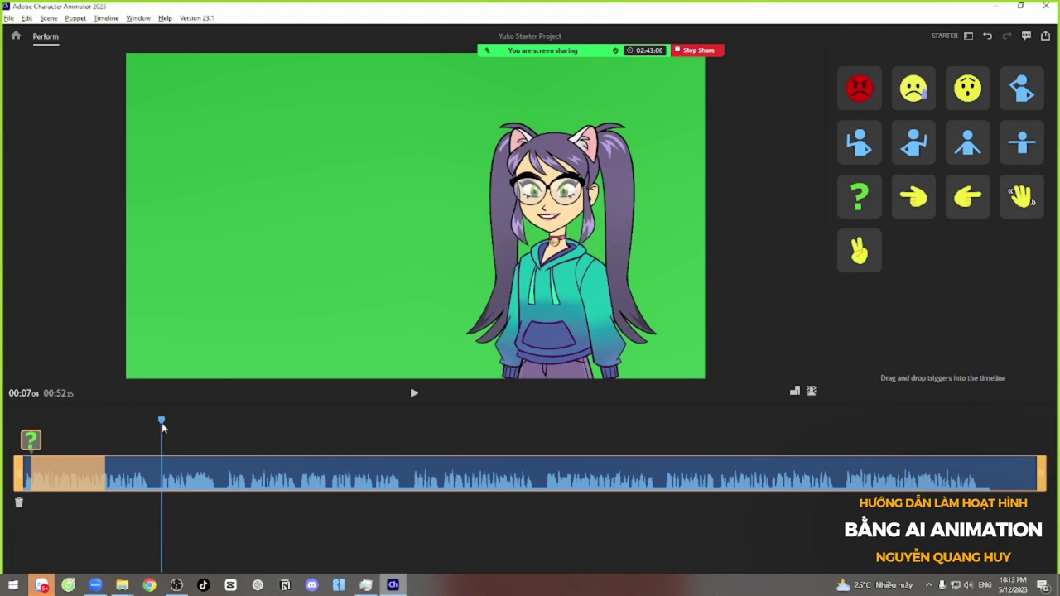
{"action": "left_click", "coordinate": [930, 199]}
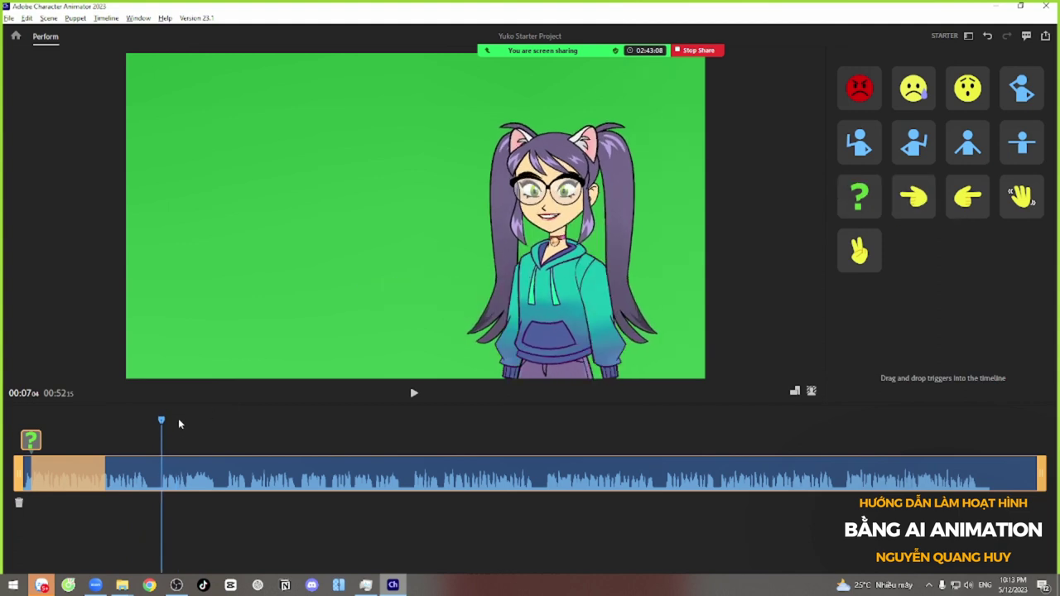
{"action": "left_click", "coordinate": [918, 199]}
{"action": "left_click_drag", "start_coordinate": [925, 201], "coordinate": [163, 439]}
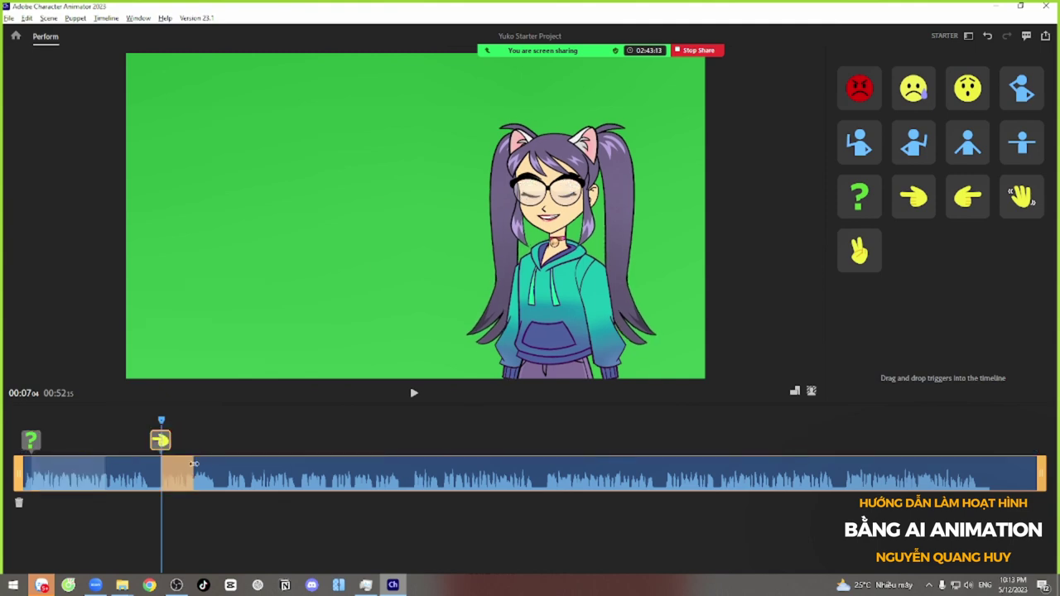
- Add the peace-sign hand trigger to the timeline after the left-pointing gesture and play back the result
{"action": "key", "text": "space"}
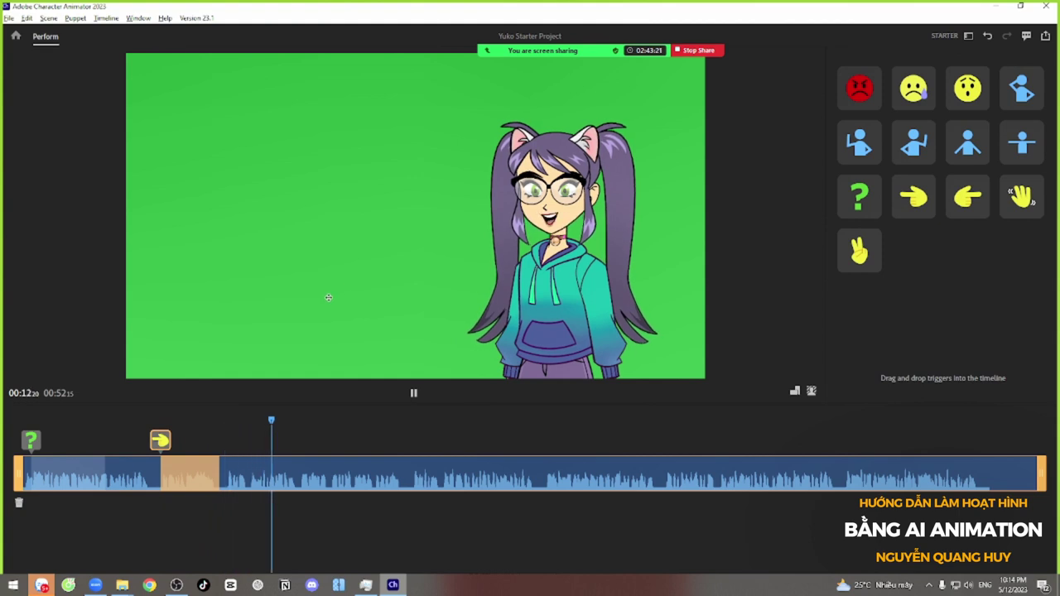
{"action": "key", "text": "space"}
{"action": "left_click_drag", "start_coordinate": [860, 250], "coordinate": [334, 462]}
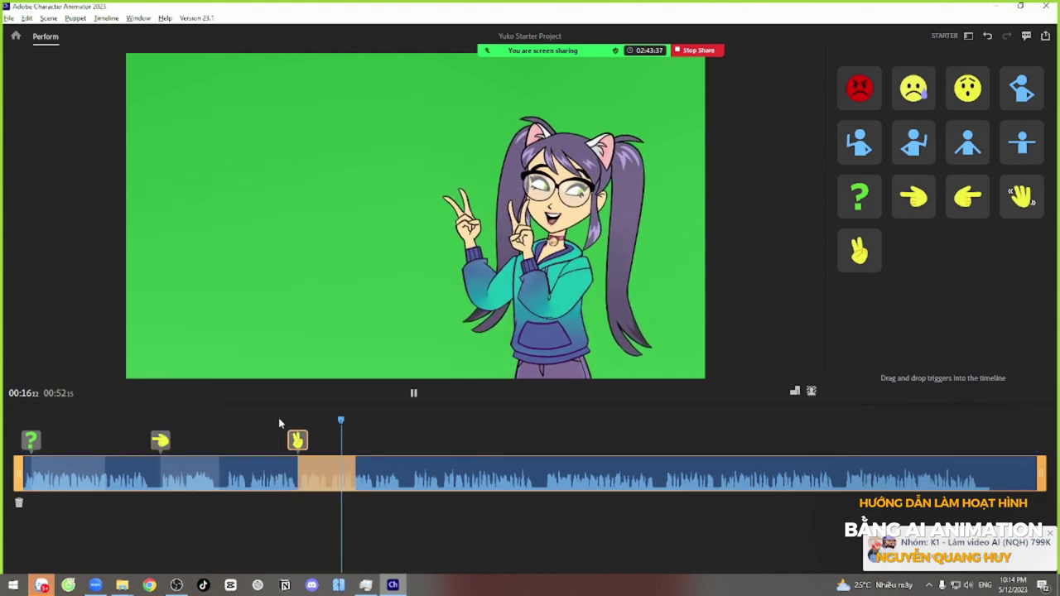
{"action": "key", "text": "space"}
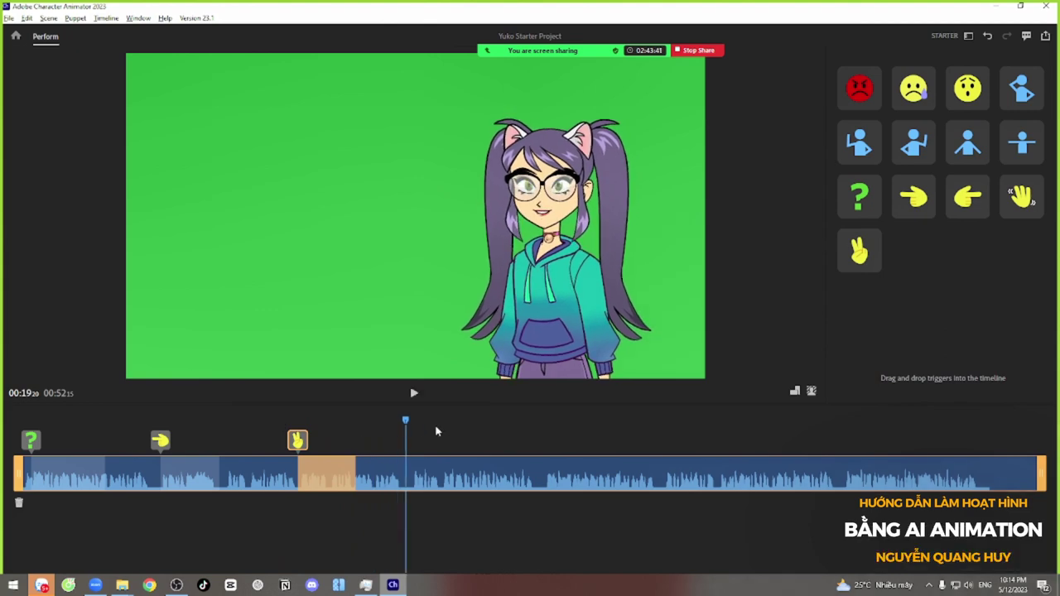
- Add the Point Right trigger at 00:17:22, after the peace-sign gesture, and play back that part of the performance
{"action": "left_click", "coordinate": [373, 431]}
{"action": "left_click_drag", "start_coordinate": [373, 430], "coordinate": [369, 430]}
{"action": "left_click_drag", "start_coordinate": [434, 445], "coordinate": [357, 445]}
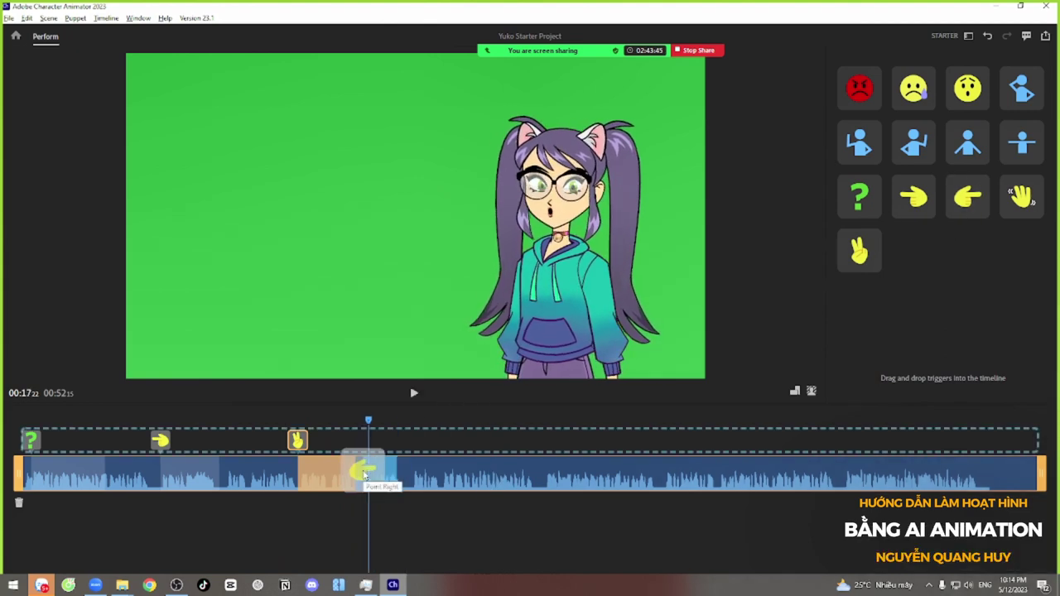
{"action": "left_click", "coordinate": [306, 420]}
{"action": "key", "text": "space"}
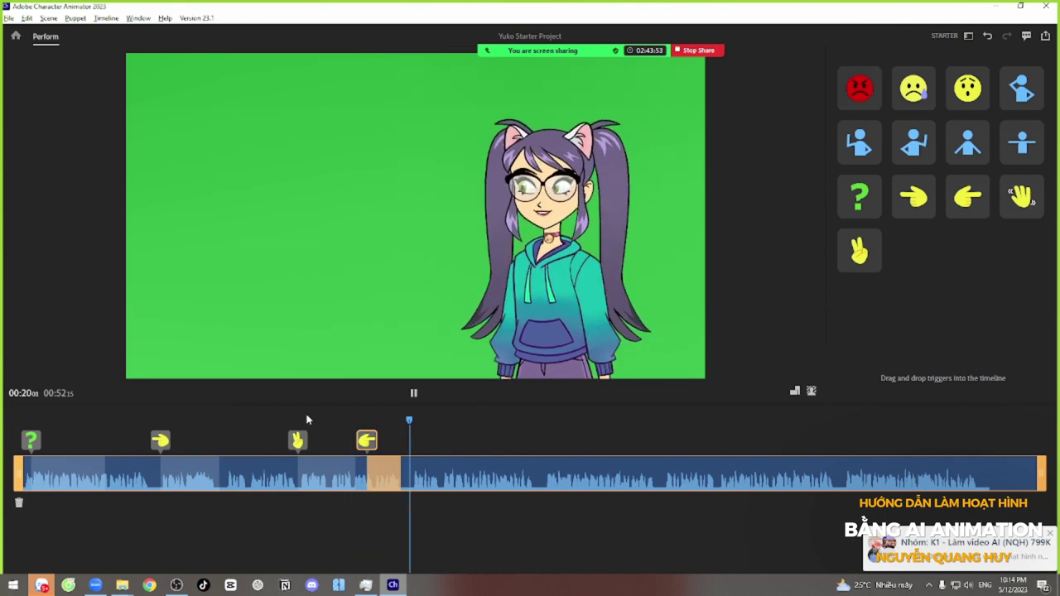
{"action": "key", "text": "space"}
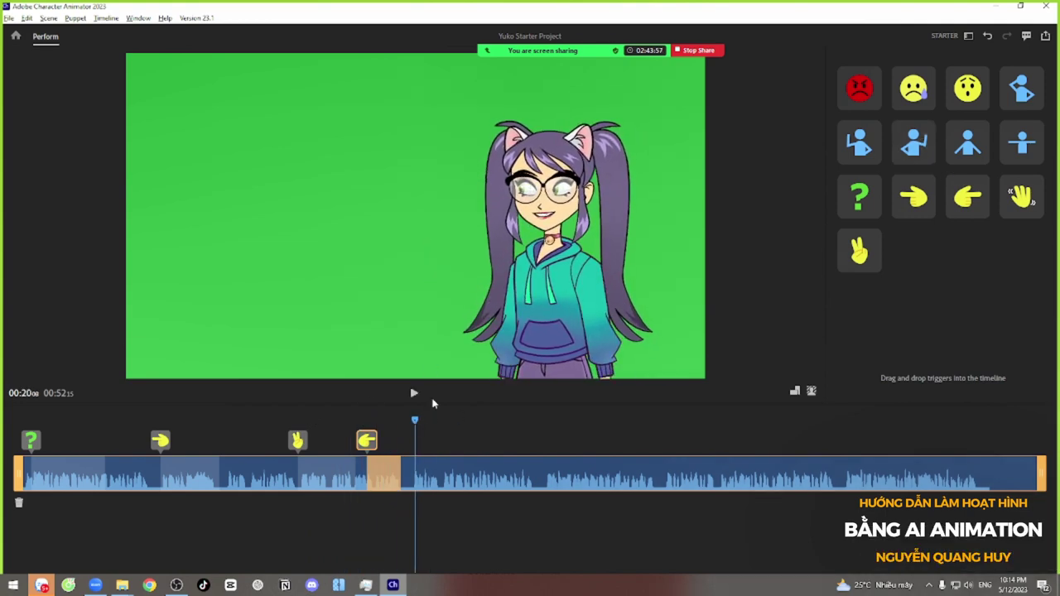
- Add both one-arm gesture triggers from 00:20:08 onward, followed by the Arms Out and Gesture Both triggers, covering the following phrases
{"action": "left_click_drag", "start_coordinate": [913, 141], "coordinate": [417, 469]}
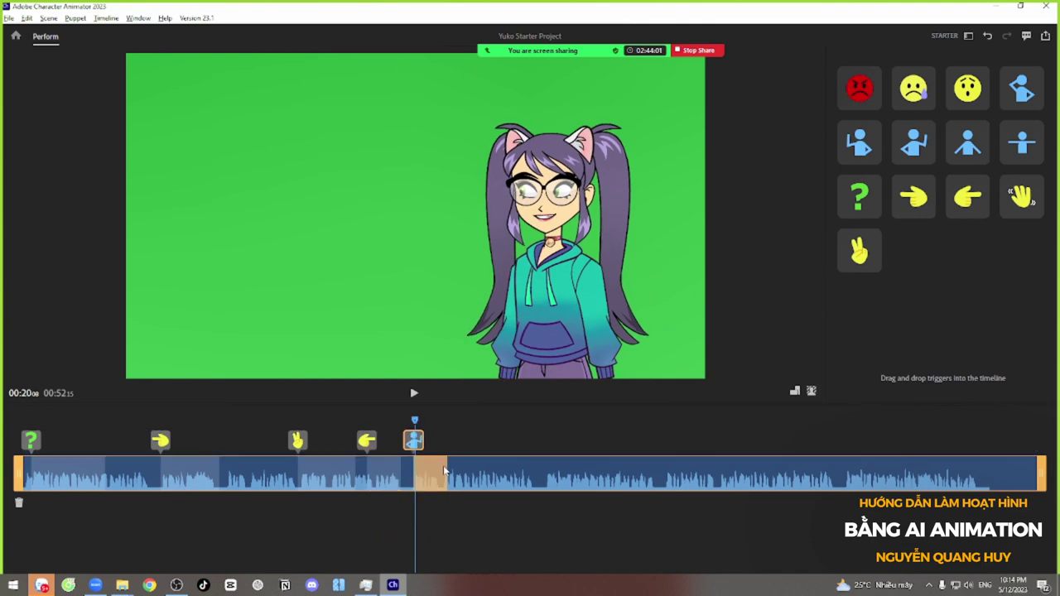
{"action": "left_click_drag", "start_coordinate": [860, 141], "coordinate": [514, 474]}
{"action": "left_click_drag", "start_coordinate": [1022, 142], "coordinate": [563, 472]}
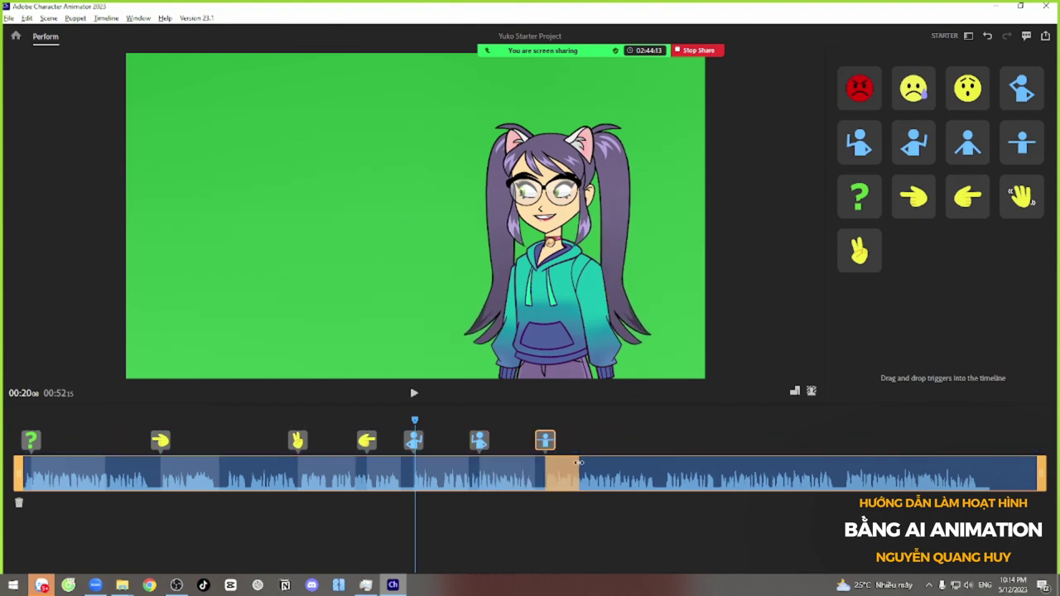
{"action": "left_click", "coordinate": [1019, 88]}
{"action": "left_click_drag", "start_coordinate": [965, 147], "coordinate": [710, 467]}
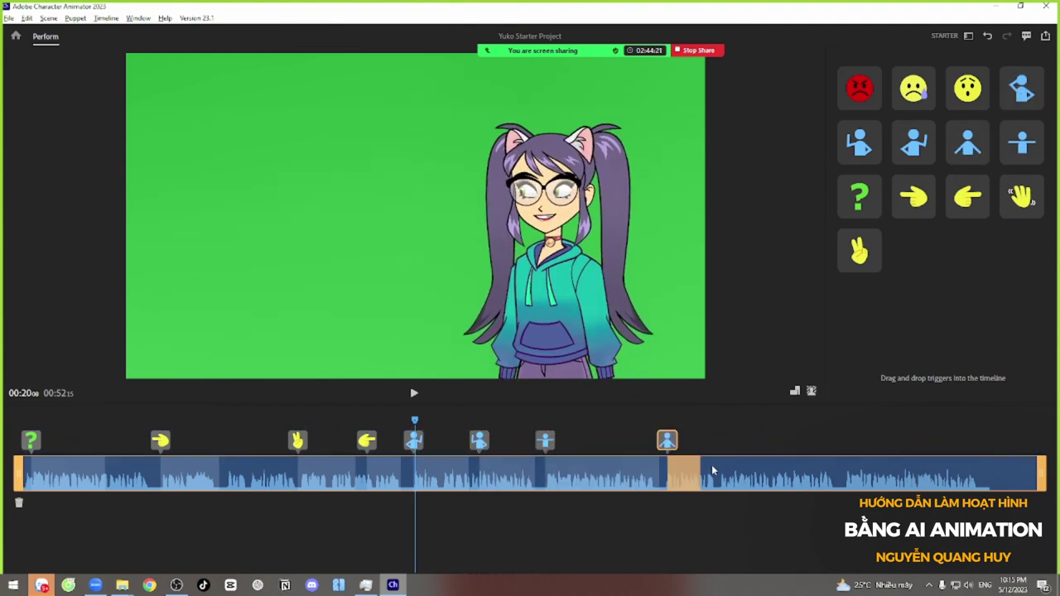
- Add the Shocked, Sad and Embarrassed triggers one after another over the closing part of the speech
{"action": "left_click", "coordinate": [968, 89]}
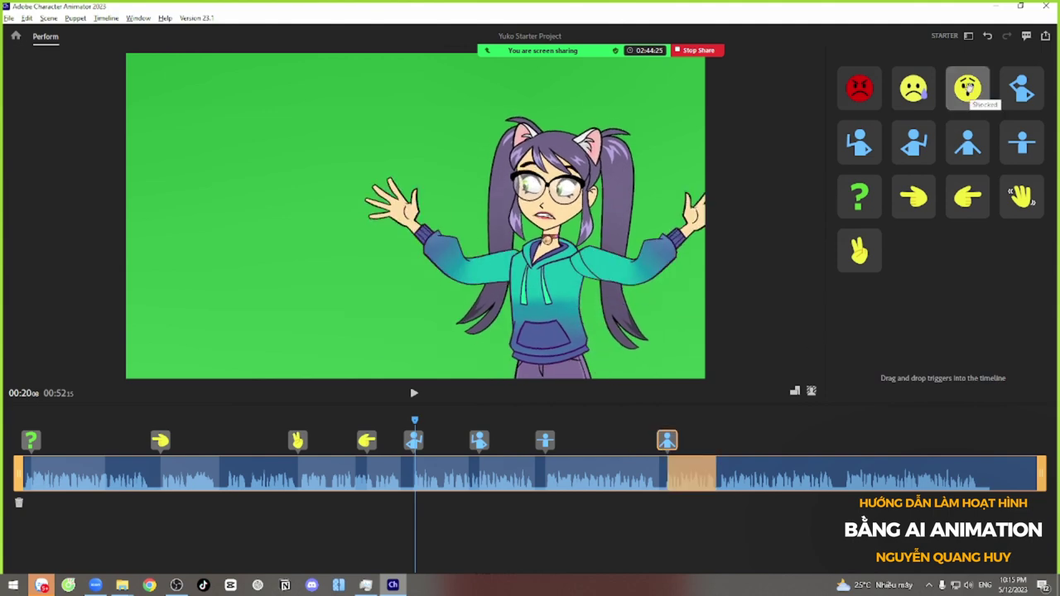
{"action": "left_click_drag", "start_coordinate": [968, 88], "coordinate": [726, 457]}
{"action": "left_click_drag", "start_coordinate": [913, 87], "coordinate": [774, 457]}
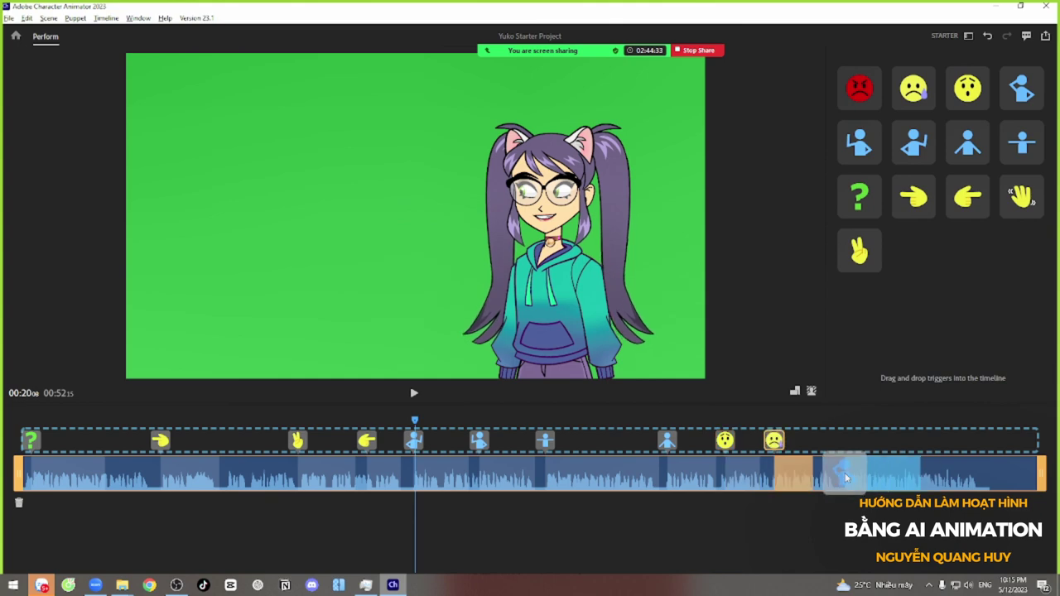
- Play the whole performance from the start to review all placed gesture triggers
{"action": "left_click", "coordinate": [22, 427]}
{"action": "key", "text": "space"}
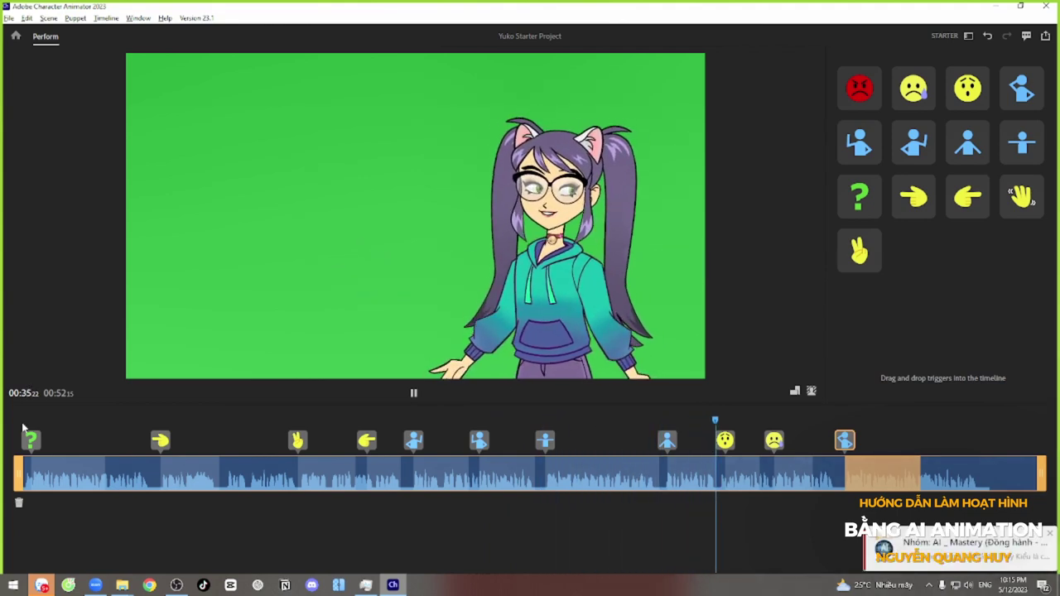
{"action": "key", "text": "space"}
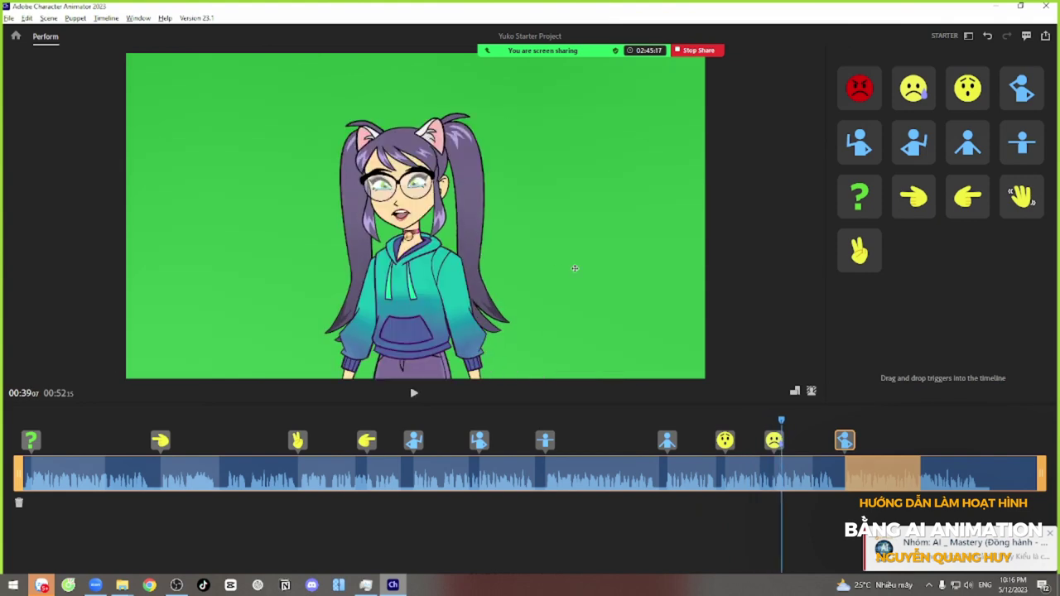
{"action": "left_click", "coordinate": [489, 410]}
{"action": "key", "text": "space"}
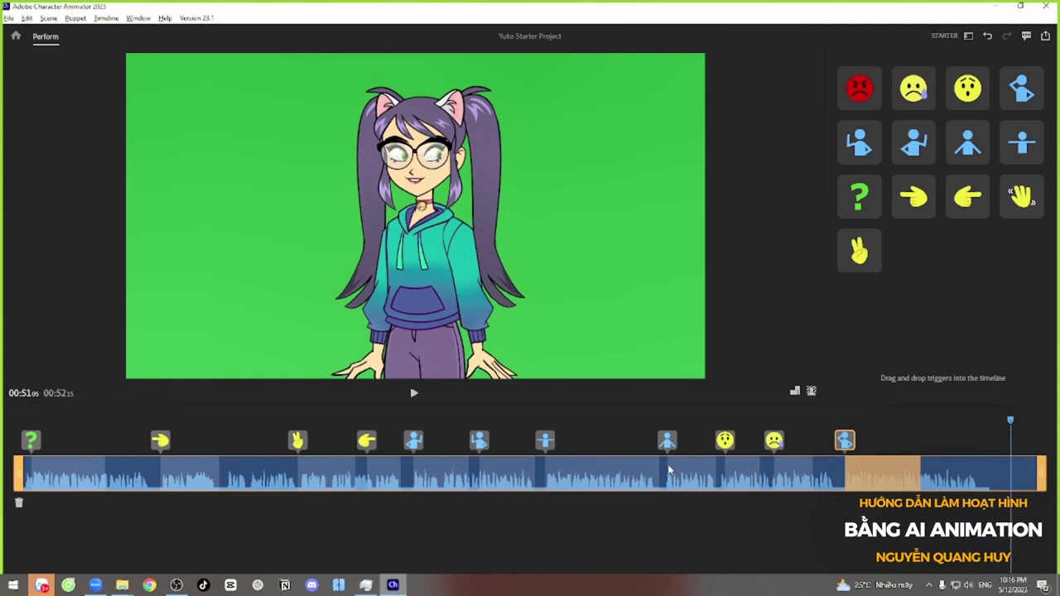
- Trim the end of the scene's export range to 00:49:14 and open the quick export settings
{"action": "left_click_drag", "start_coordinate": [1041, 473], "coordinate": [982, 482]}
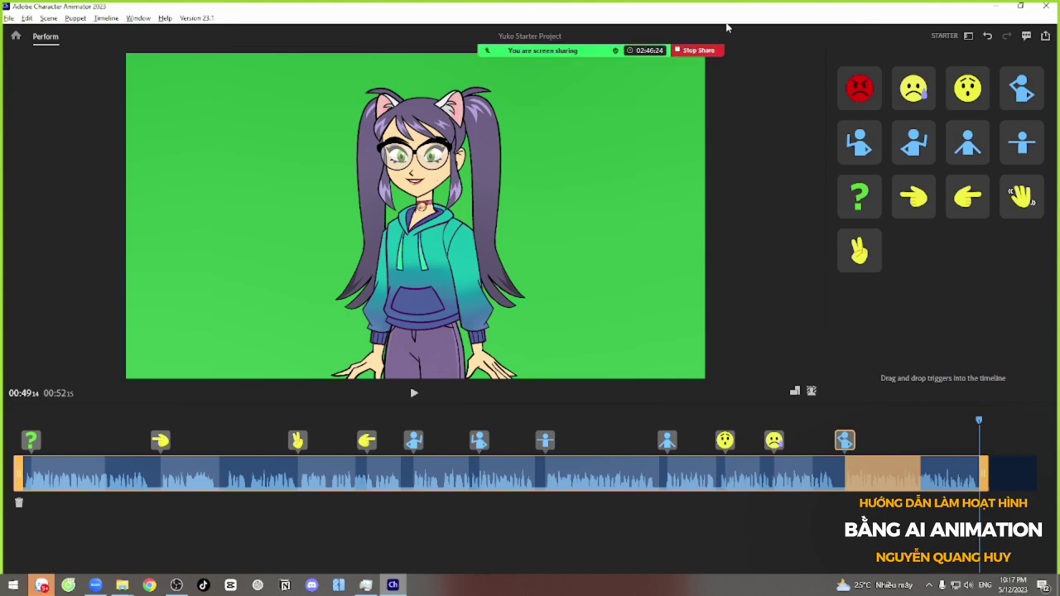
{"action": "left_click", "coordinate": [1047, 38]}
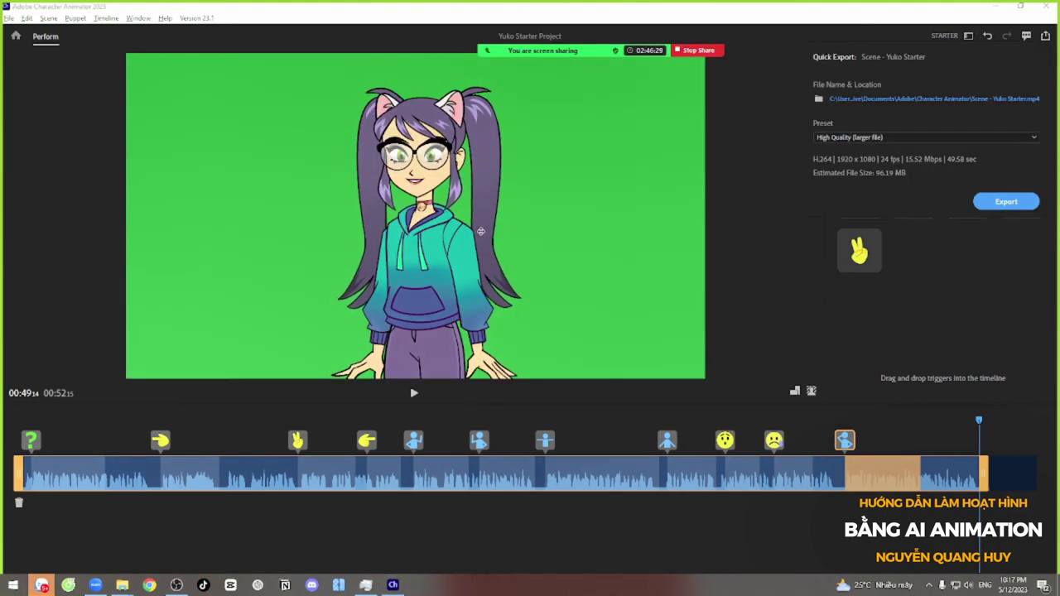
- Set the export location to the folder Giới thiệu khóa học video AI and export the scene as Scene - Yuko Starter.mp4
{"action": "left_click", "coordinate": [901, 100]}
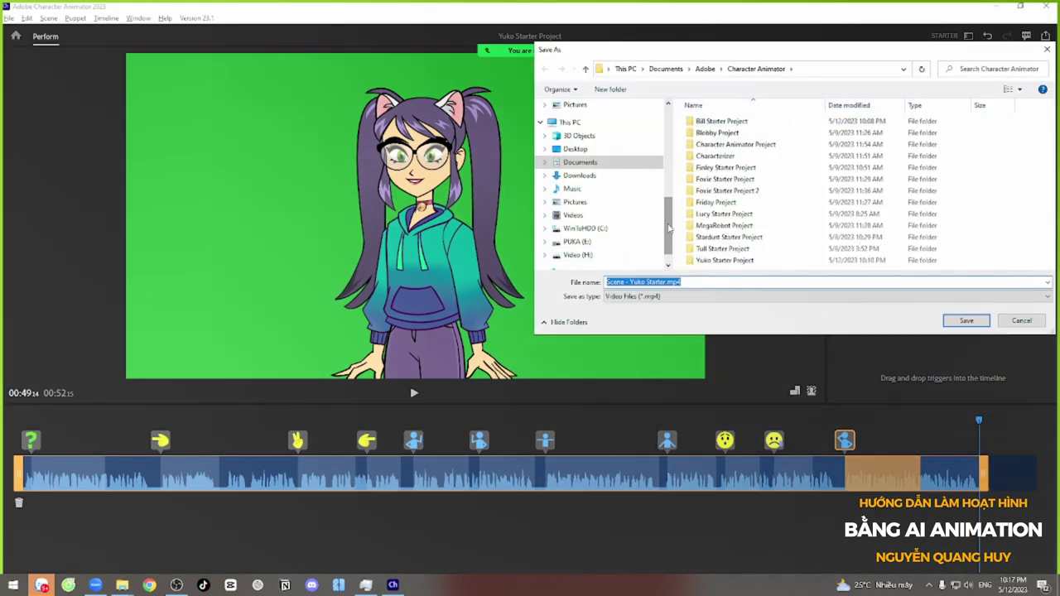
{"action": "left_click_drag", "start_coordinate": [668, 232], "coordinate": [669, 250]}
{"action": "left_click", "coordinate": [584, 225]}
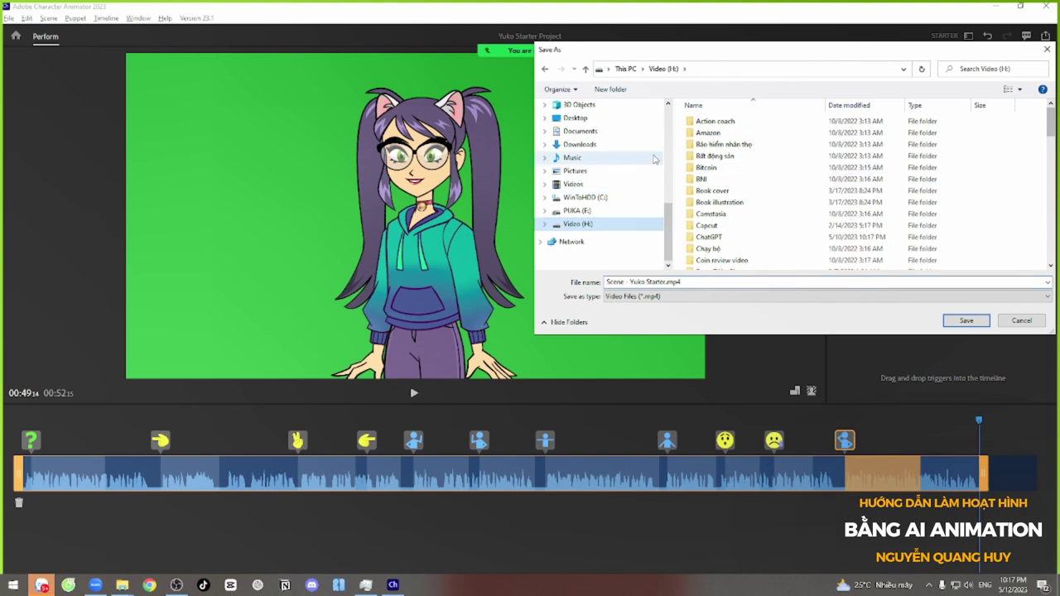
{"action": "scroll", "coordinate": [672, 238], "scroll_direction": "up", "scroll_amount": 5}
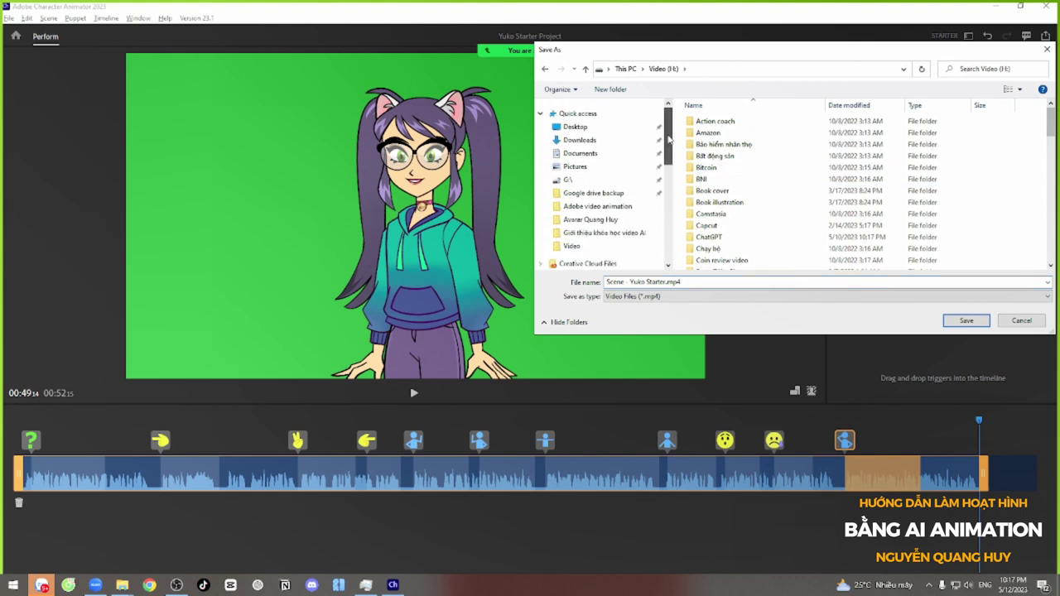
{"action": "left_click", "coordinate": [604, 233]}
{"action": "left_click", "coordinate": [953, 319]}
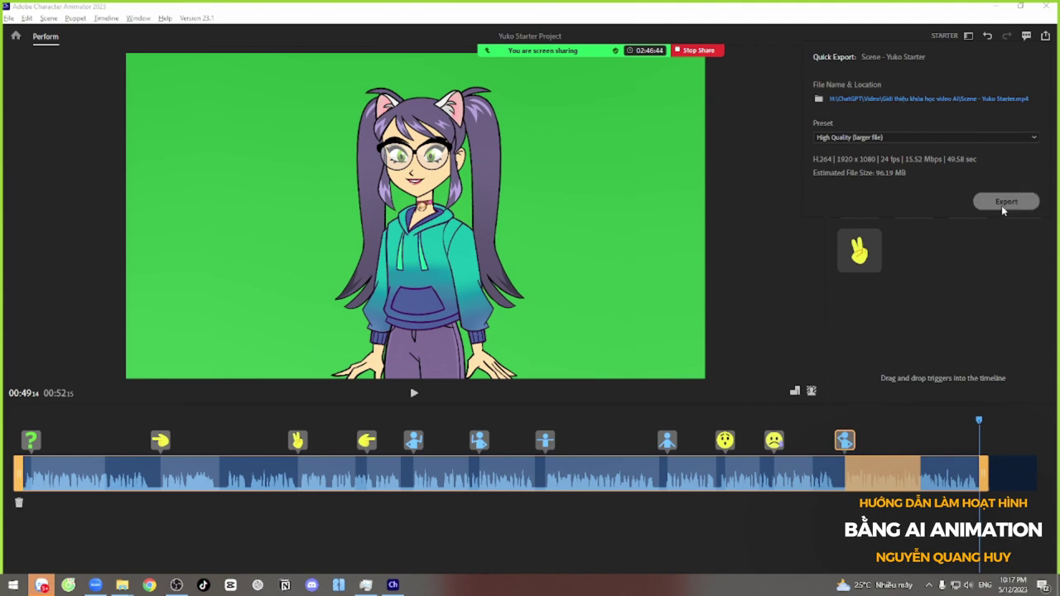
{"action": "left_click", "coordinate": [1002, 207]}
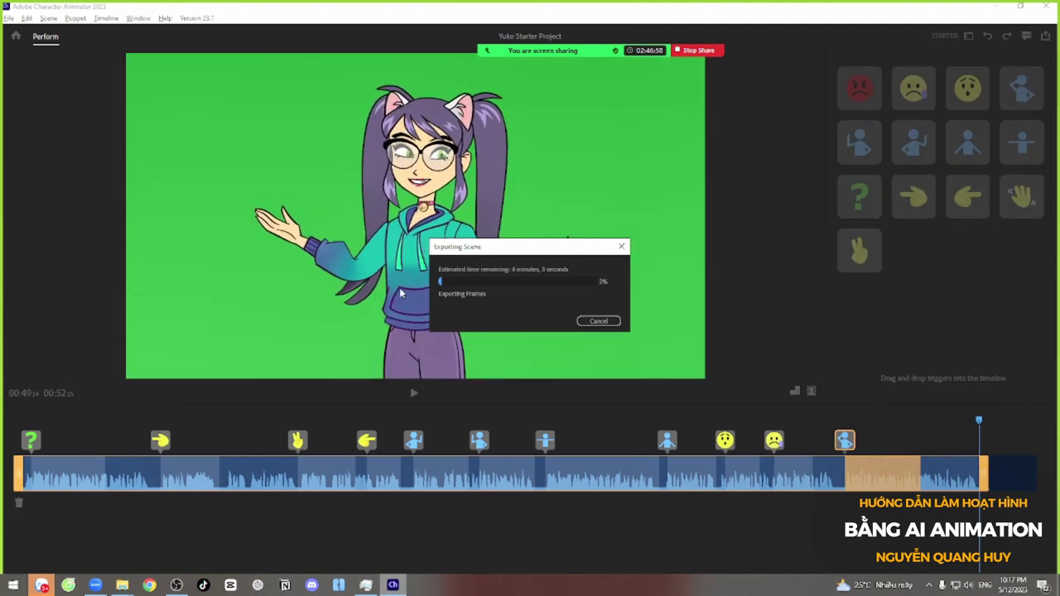
{"action": "left_click_drag", "start_coordinate": [483, 249], "coordinate": [780, 277]}
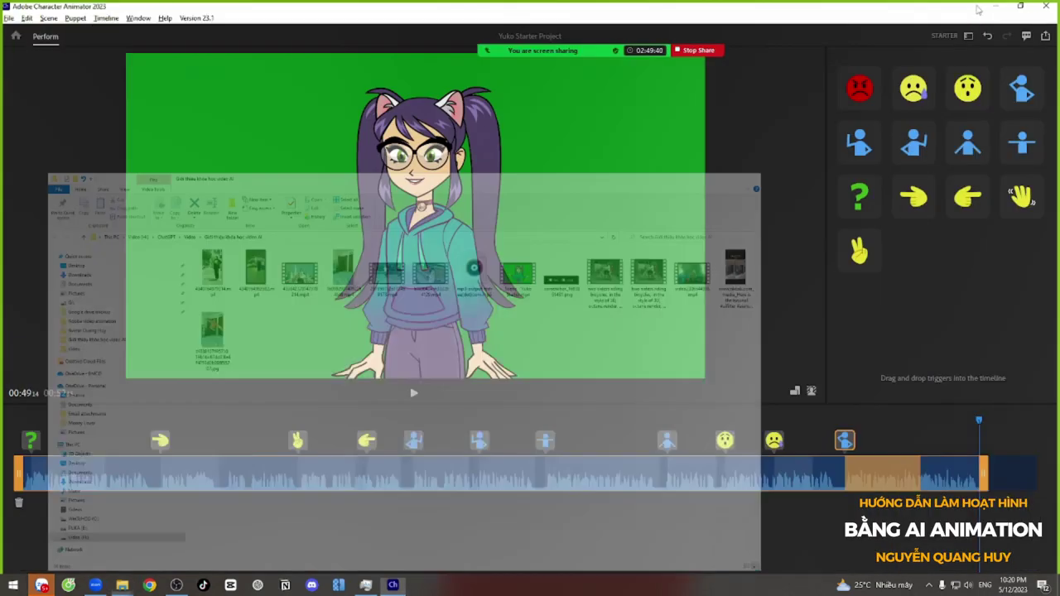
- Return to the Yuko Starter project and switch the interface from Starter to Pro mode
{"action": "left_click", "coordinate": [975, 7]}
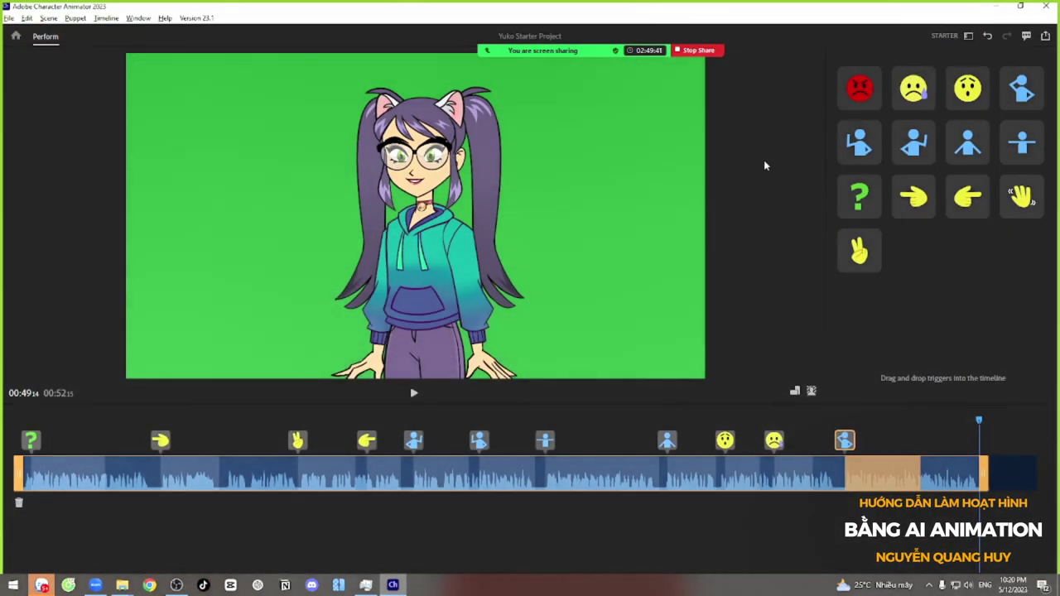
{"action": "left_click", "coordinate": [966, 38]}
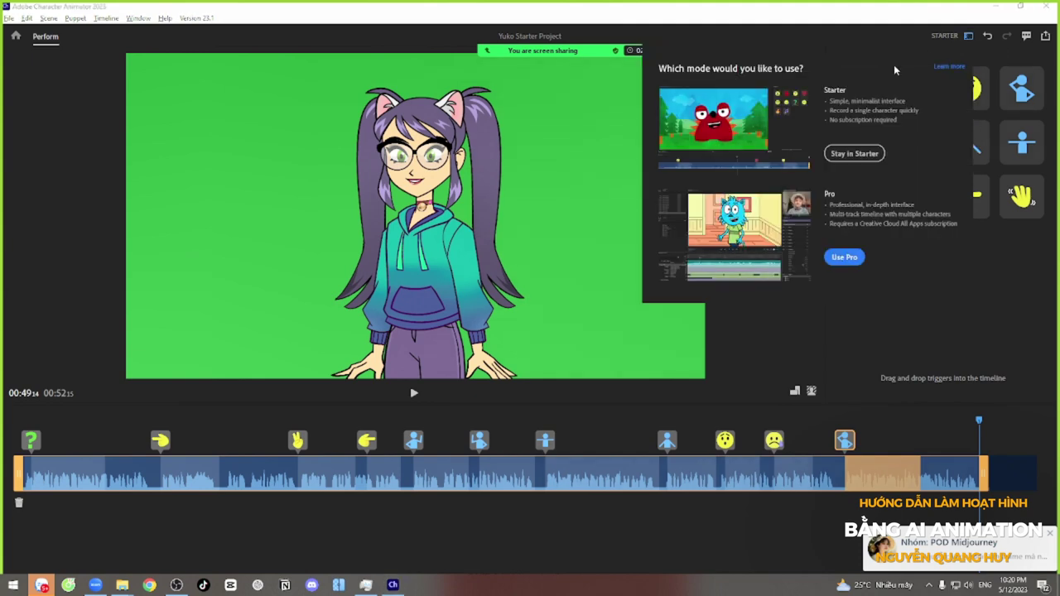
{"action": "left_click", "coordinate": [846, 259]}
{"action": "left_click", "coordinate": [844, 259]}
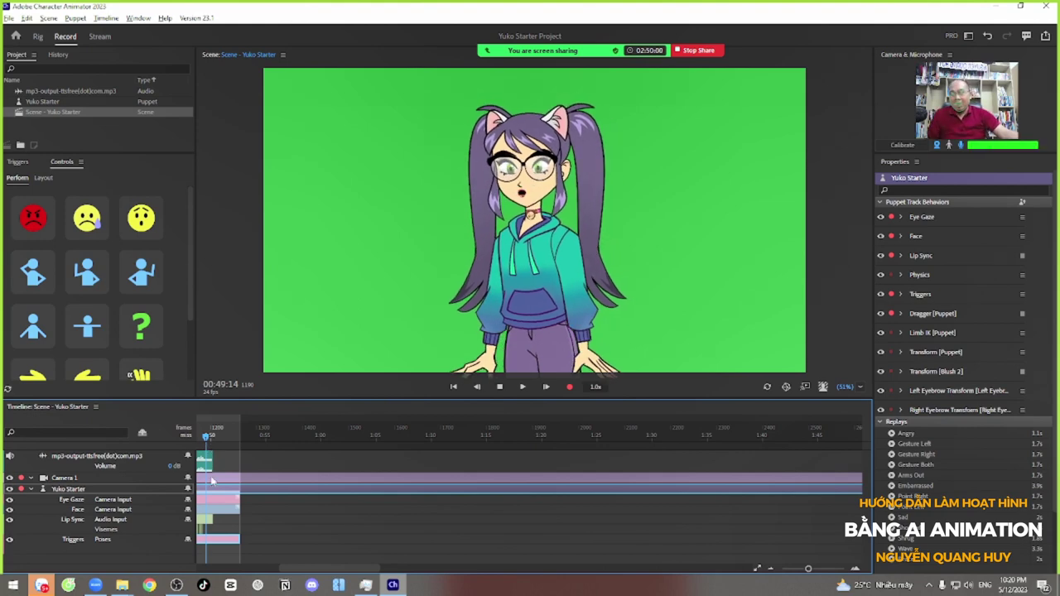
- Examine the camera, puppet and trigger tracks in the Pro timeline, then return the playhead to 00:49:16
{"action": "left_click", "coordinate": [207, 480]}
{"action": "left_click", "coordinate": [213, 491]}
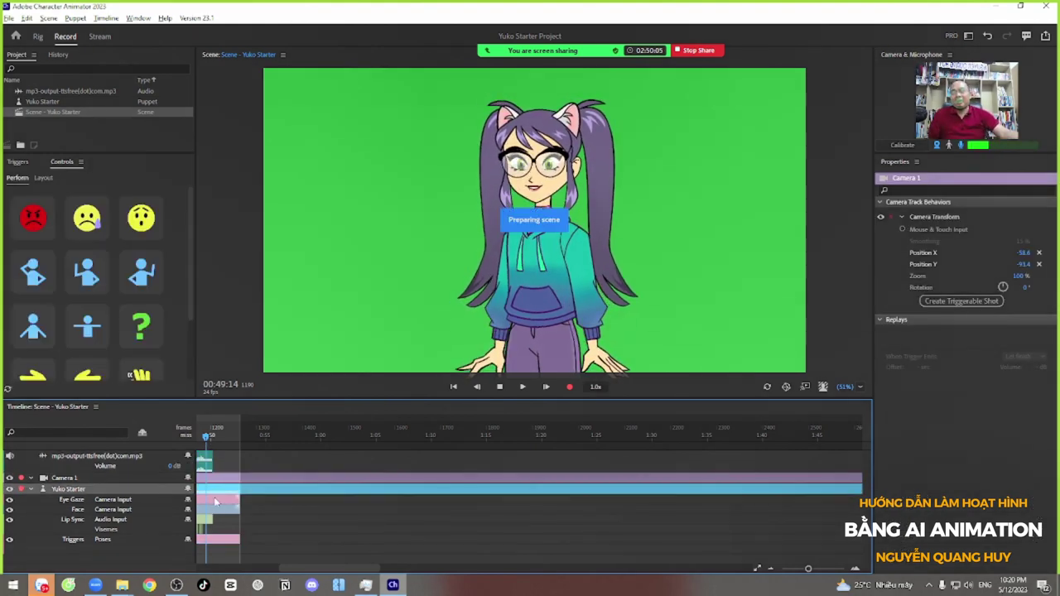
{"action": "left_click", "coordinate": [208, 540]}
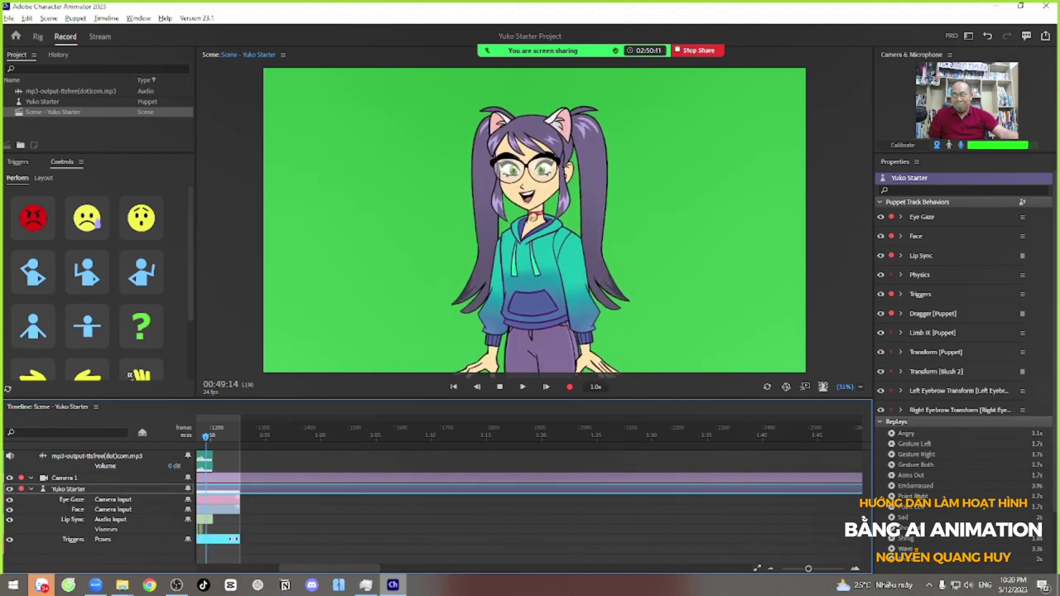
{"action": "left_click_drag", "start_coordinate": [226, 539], "coordinate": [240, 539]}
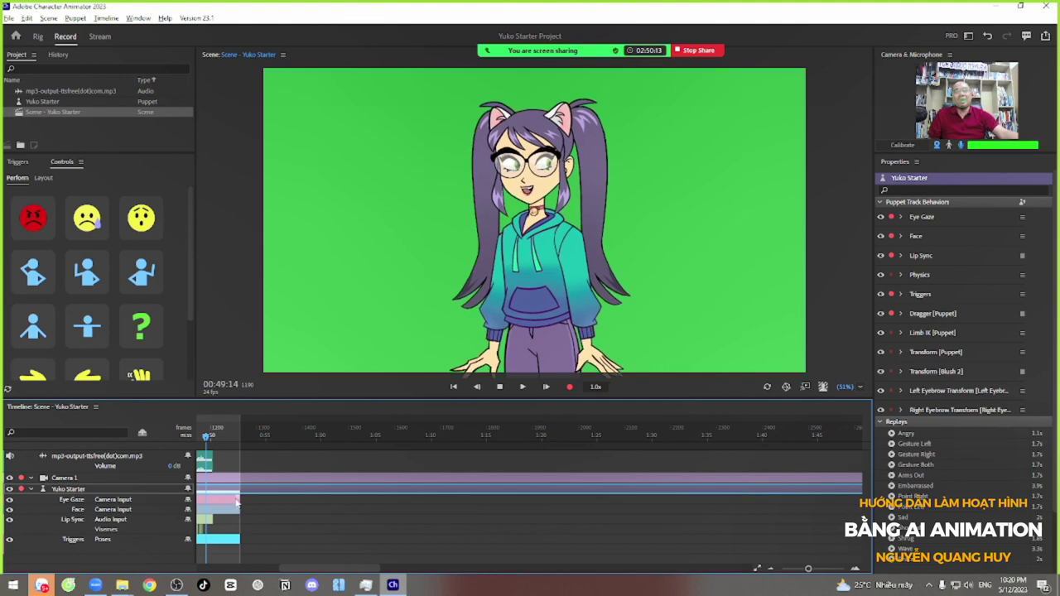
{"action": "key", "text": "space"}
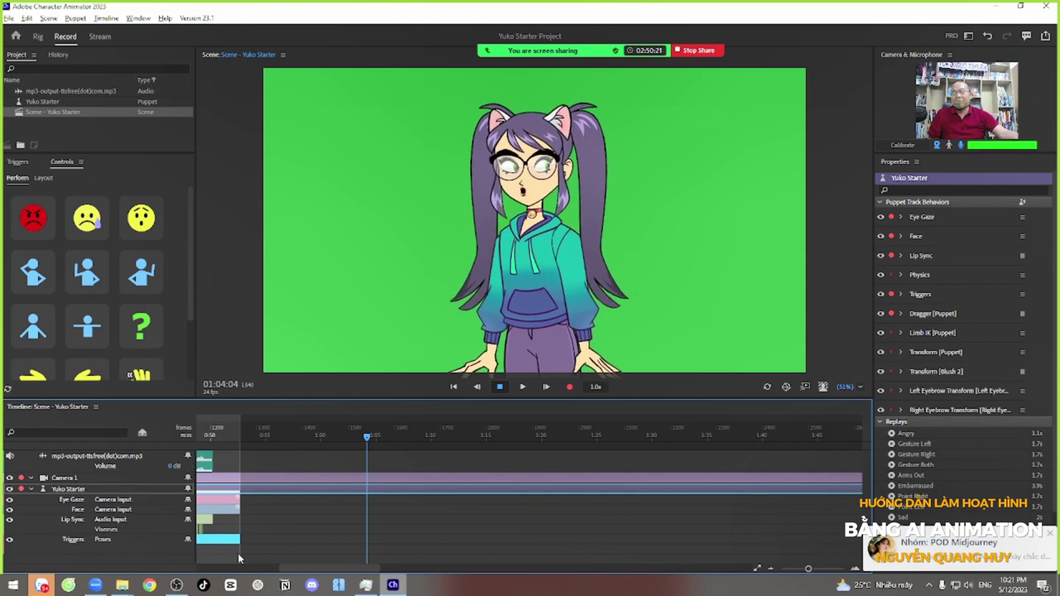
{"action": "left_click", "coordinate": [386, 466]}
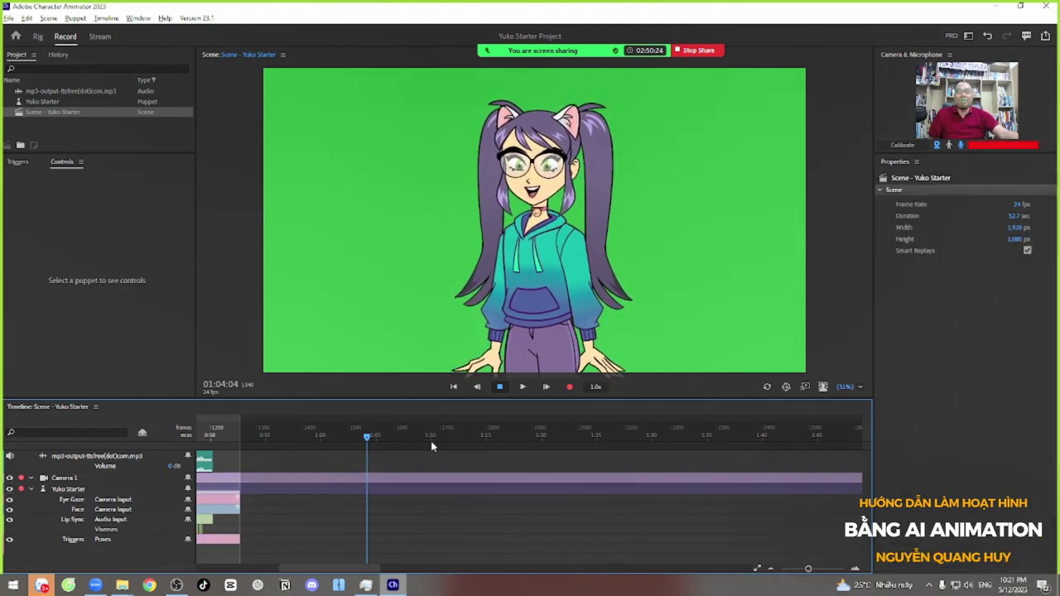
{"action": "left_click_drag", "start_coordinate": [433, 442], "coordinate": [208, 442]}
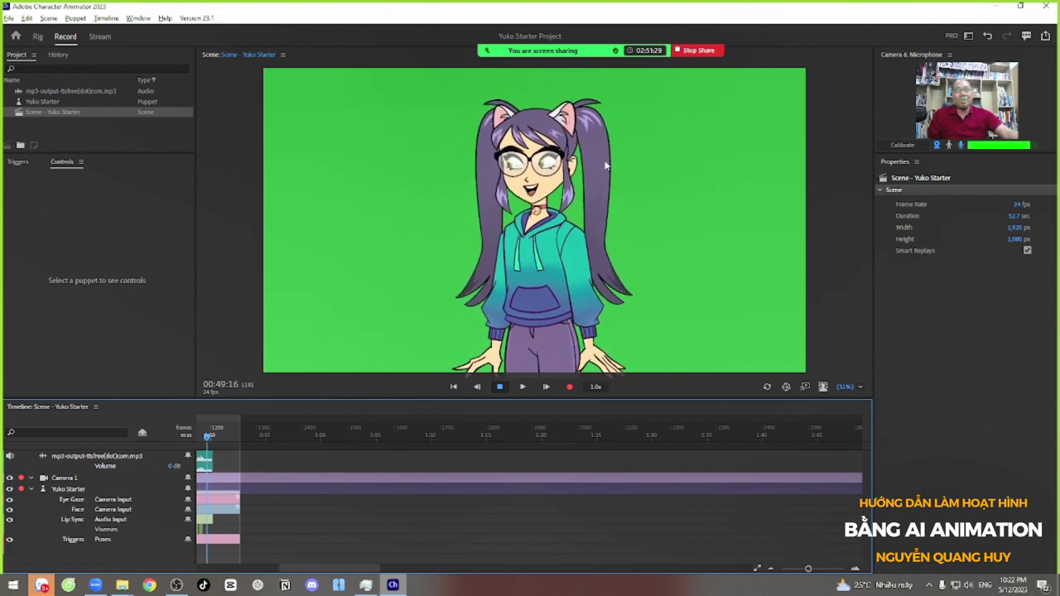
- Open the Yuko Starter puppet for rigging and select its Big Glasses layer
{"action": "left_click", "coordinate": [37, 35]}
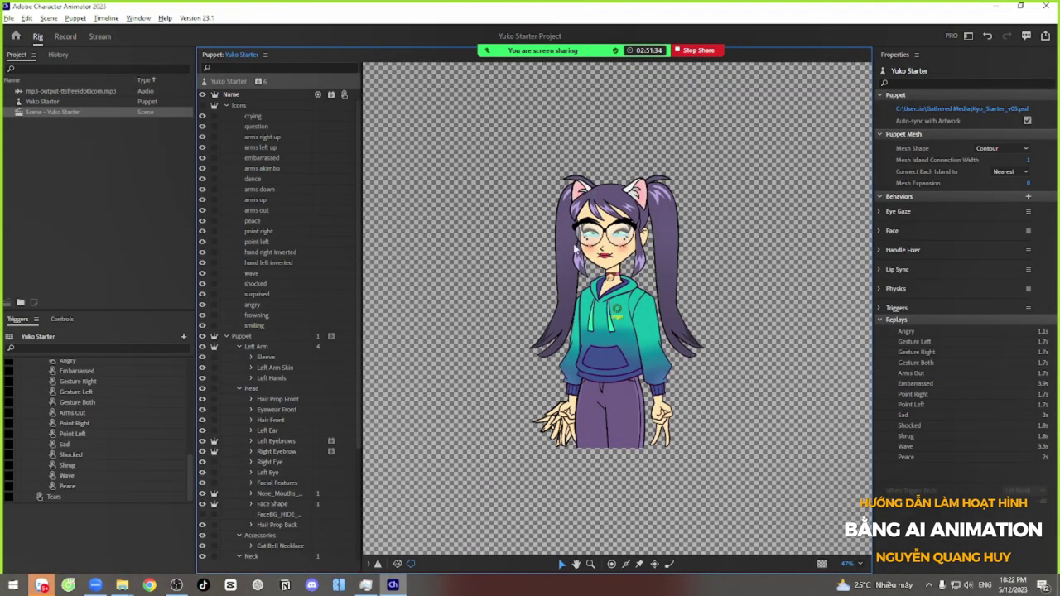
{"action": "left_click", "coordinate": [605, 240]}
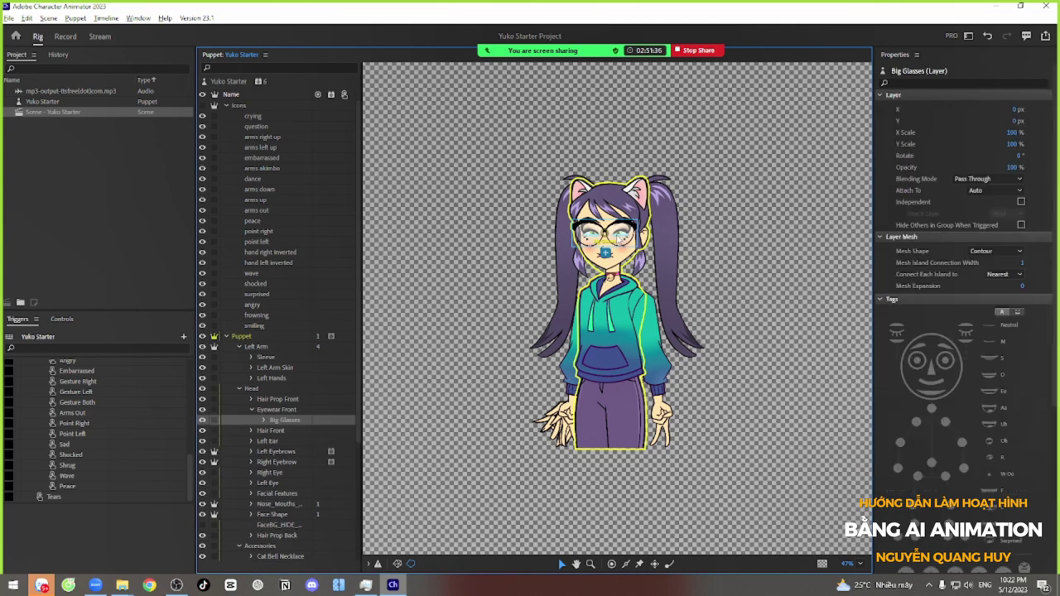
- Try to move the Hair 2 layer away from the puppet's head to show that it is a separate part
{"action": "left_click", "coordinate": [617, 208]}
{"action": "left_click_drag", "start_coordinate": [617, 208], "coordinate": [387, 142]}
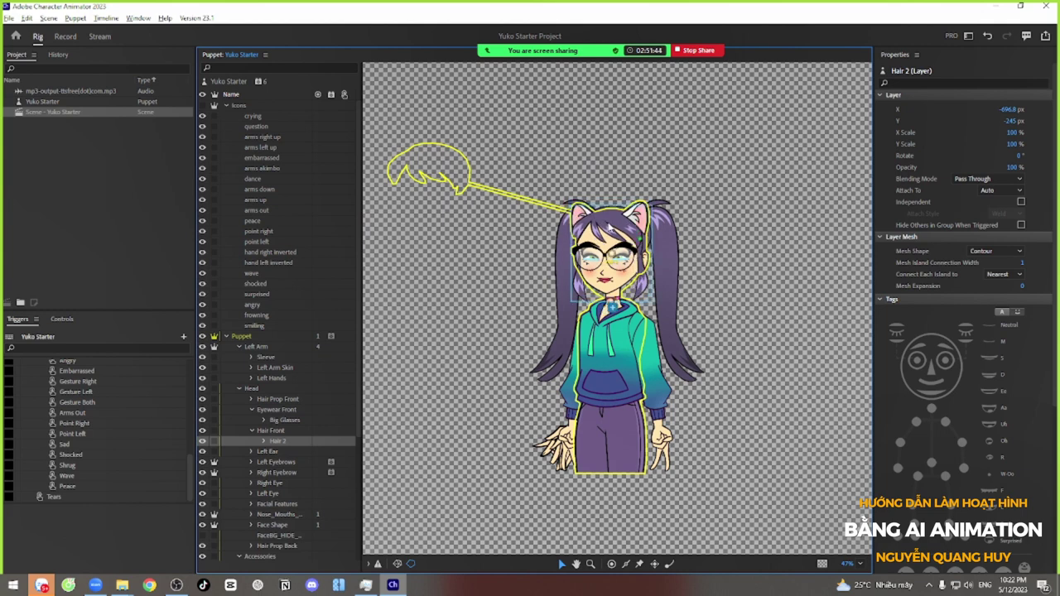
{"action": "scroll", "coordinate": [582, 309], "scroll_direction": "down", "scroll_amount": 1}
{"action": "left_click", "coordinate": [612, 232]}
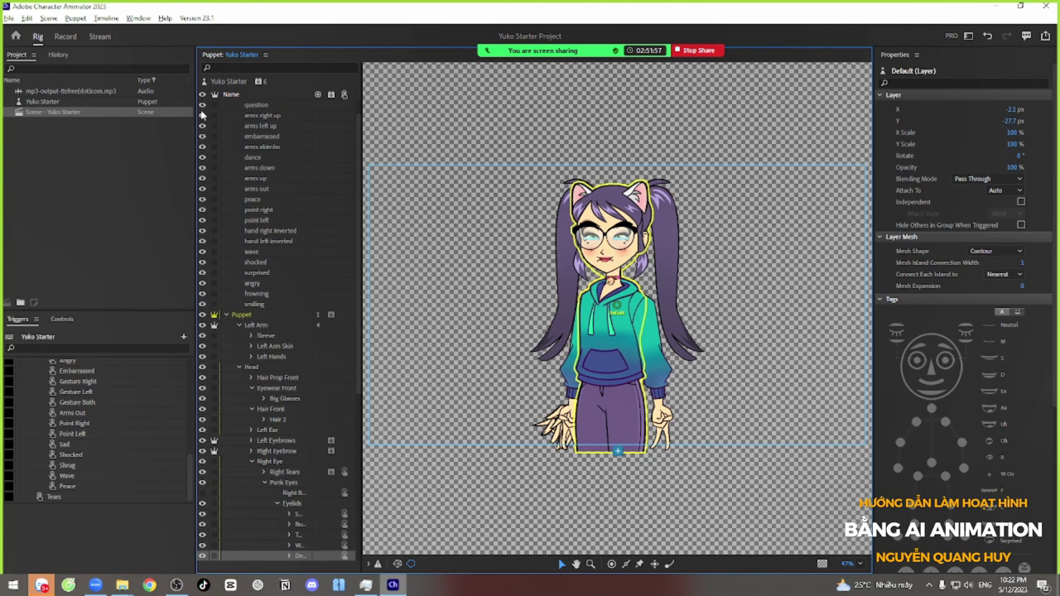
- Hide the icon layers from question through arms out plus point right, and move the Left Arm layer to X 163.2 px, Y 239.7 px
{"action": "left_click_drag", "start_coordinate": [202, 128], "coordinate": [202, 192]}
{"action": "left_click", "coordinate": [262, 326]}
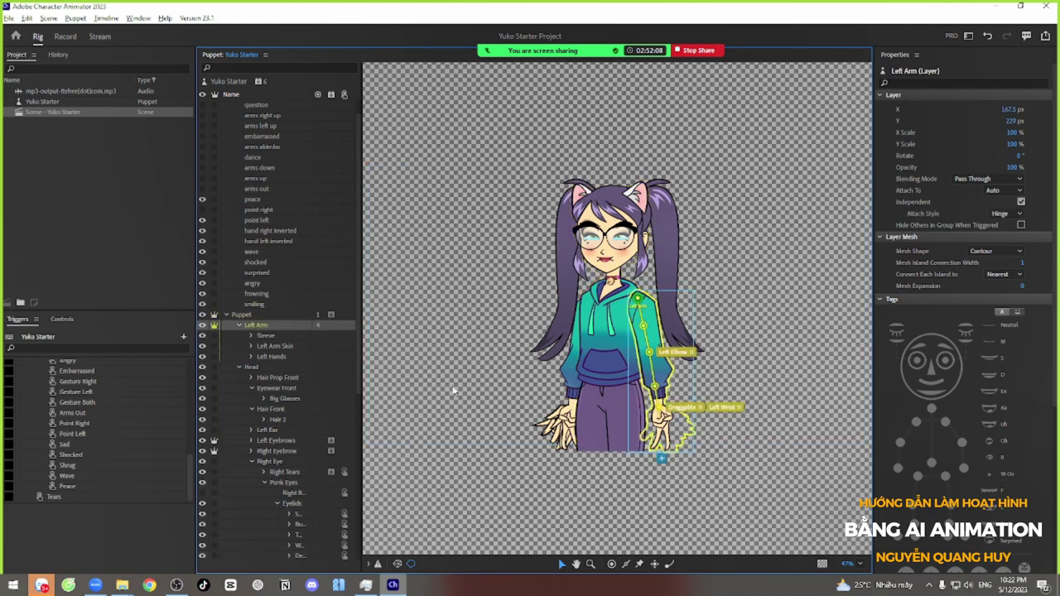
{"action": "mouse_move", "coordinate": [650, 354]}
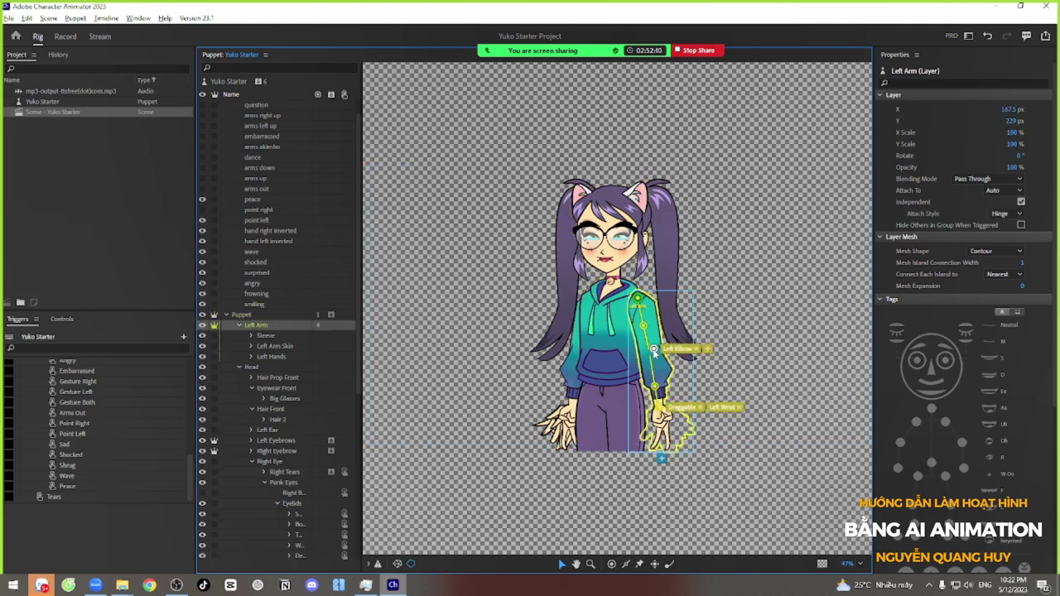
{"action": "left_click", "coordinate": [663, 373]}
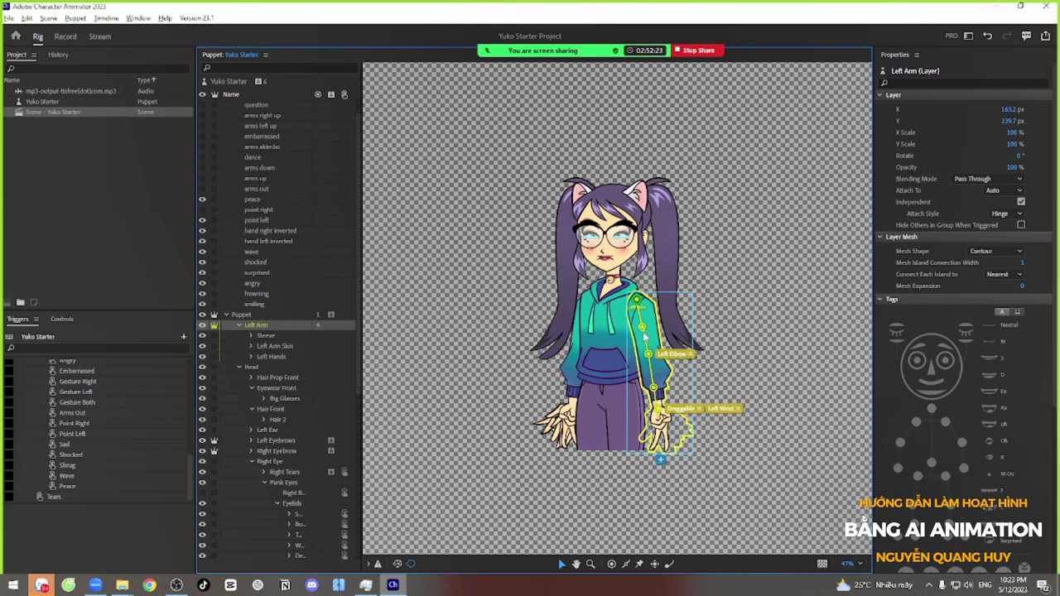
- Assign face tags to the Left Arm layer, including Left Eye, Right Eyebrow, Jaw and Mouth Group
{"action": "left_click", "coordinate": [952, 365]}
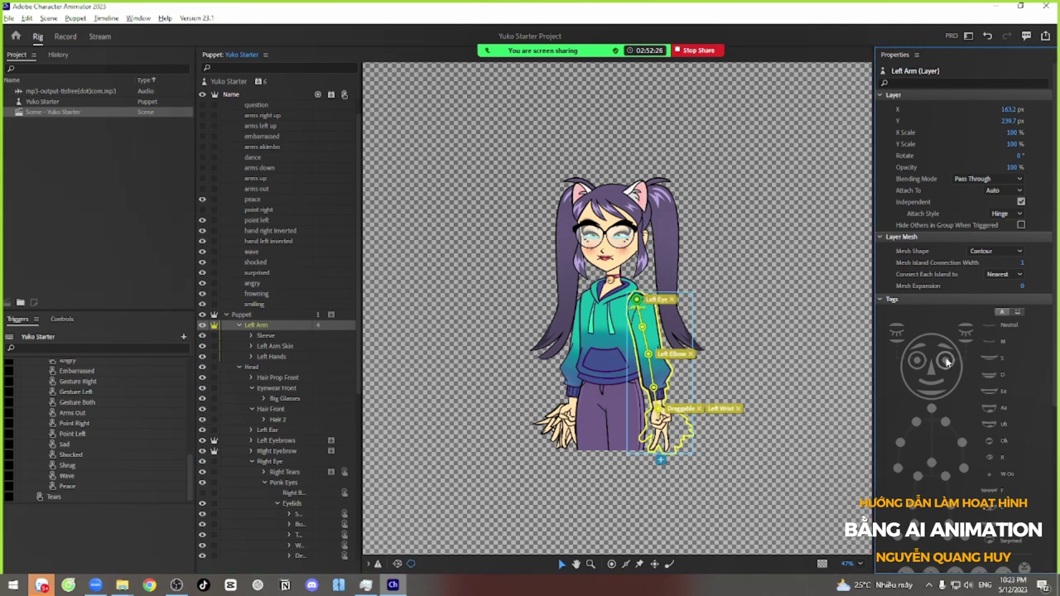
{"action": "left_click", "coordinate": [947, 351]}
{"action": "left_click", "coordinate": [947, 351]}
{"action": "left_click", "coordinate": [919, 354]}
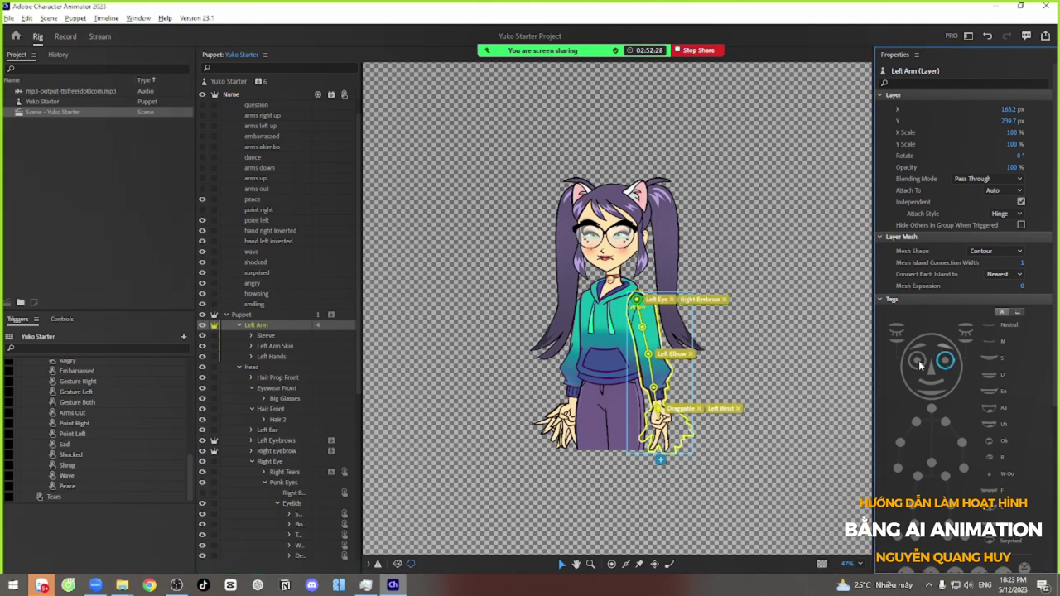
{"action": "left_click", "coordinate": [936, 386]}
{"action": "left_click", "coordinate": [932, 372]}
{"action": "left_click", "coordinate": [932, 396]}
{"action": "left_click", "coordinate": [945, 370]}
- Add body tags to the Left Arm layer's origin, including Left Shoulder and Left Elbow
{"action": "left_click", "coordinate": [950, 424]}
{"action": "left_click", "coordinate": [972, 463]}
{"action": "left_click", "coordinate": [965, 445]}
{"action": "left_click", "coordinate": [960, 441]}
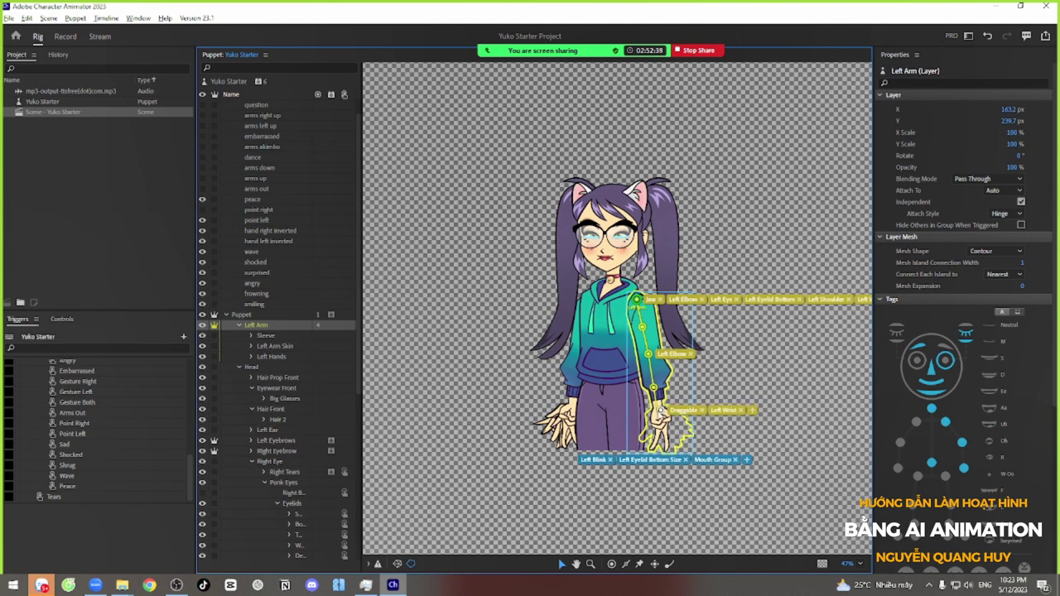
- Try to move the Left Arm layer by its hand near the draggable wrist handle, and clear the selection
{"action": "left_click", "coordinate": [672, 419]}
{"action": "left_click_drag", "start_coordinate": [672, 419], "coordinate": [663, 425]}
{"action": "left_click", "coordinate": [741, 352]}
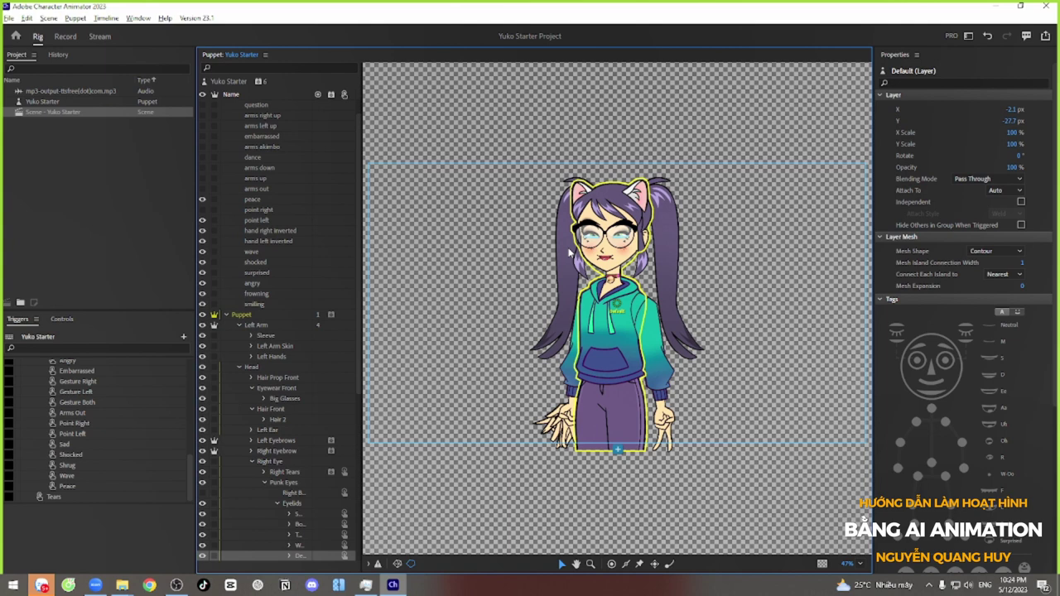
- Examine the puppet's body by selecting its Default layer on the canvas and clearing the selection
{"action": "left_click", "coordinate": [501, 134]}
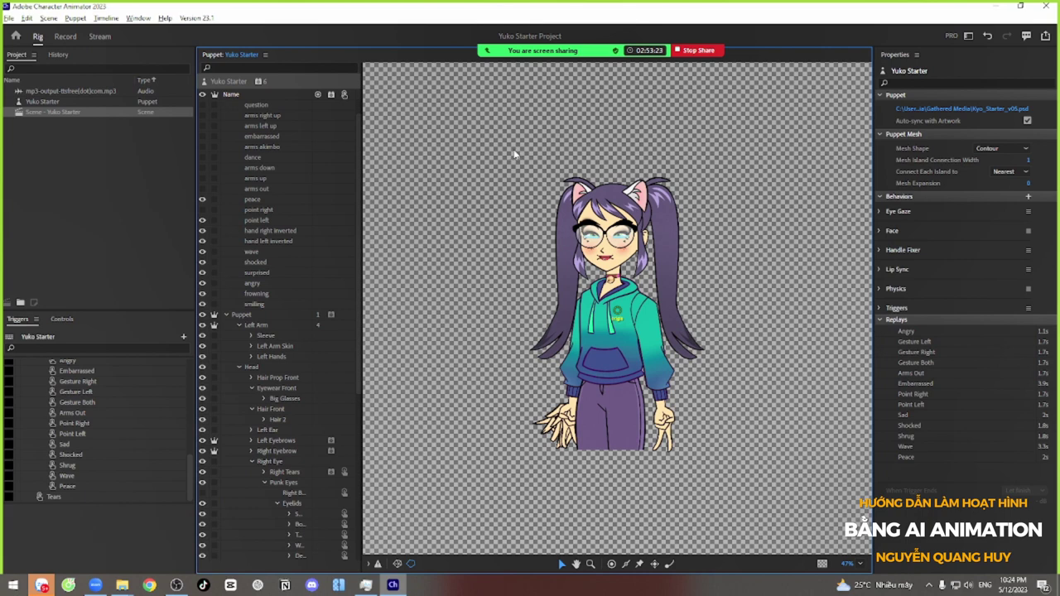
{"action": "left_click", "coordinate": [567, 258]}
{"action": "left_click", "coordinate": [567, 259]}
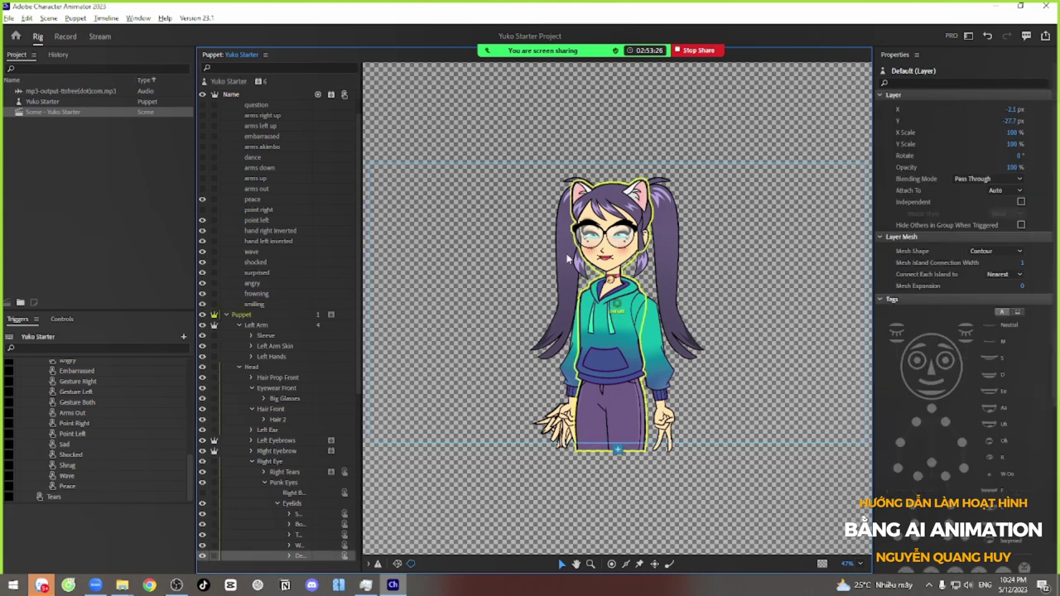
{"action": "left_click", "coordinate": [651, 503]}
{"action": "left_click", "coordinate": [561, 326]}
{"action": "left_click", "coordinate": [691, 485]}
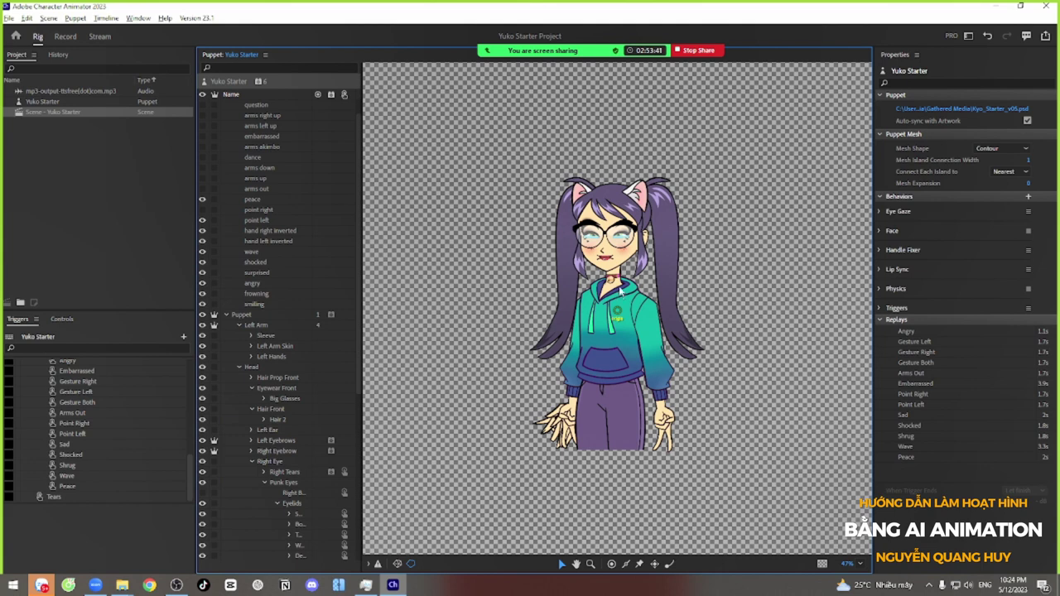
{"action": "left_click", "coordinate": [589, 304]}
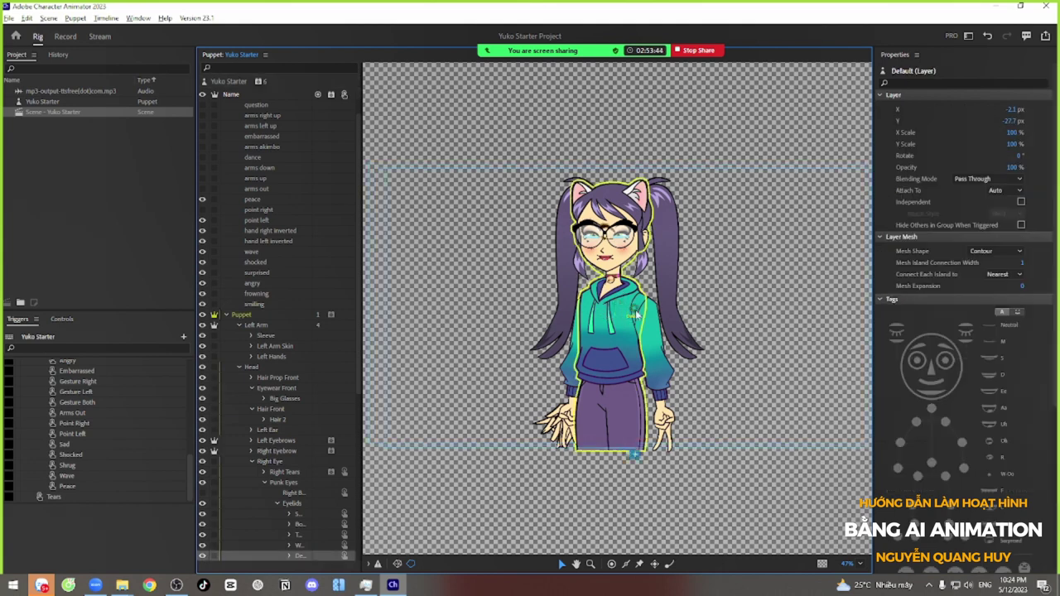
{"action": "left_click", "coordinate": [698, 111]}
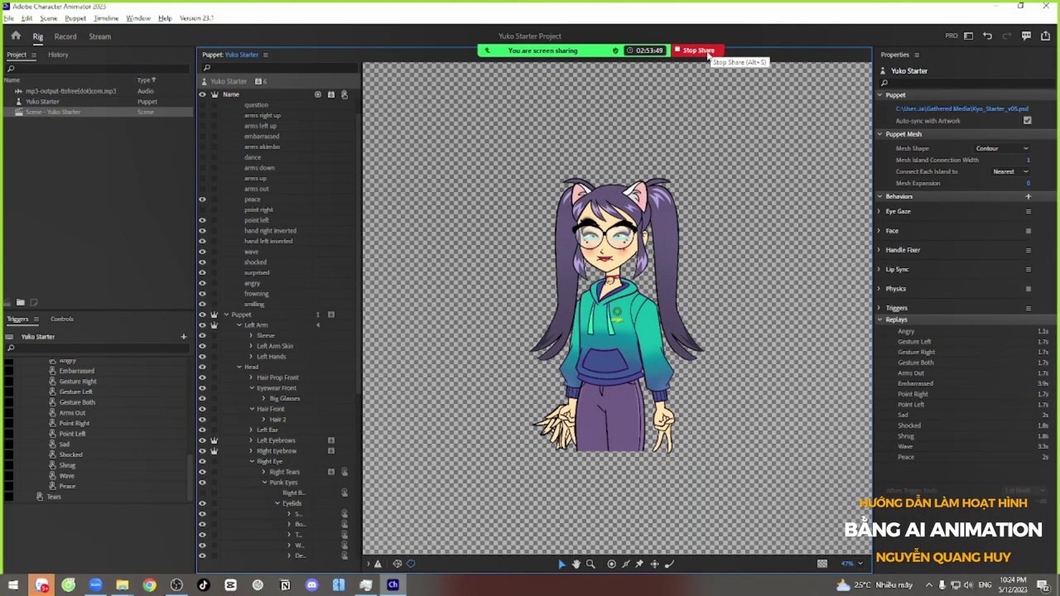
- Stop the screen share and try to start the camera in the Zoom meeting
{"action": "left_click", "coordinate": [708, 53]}
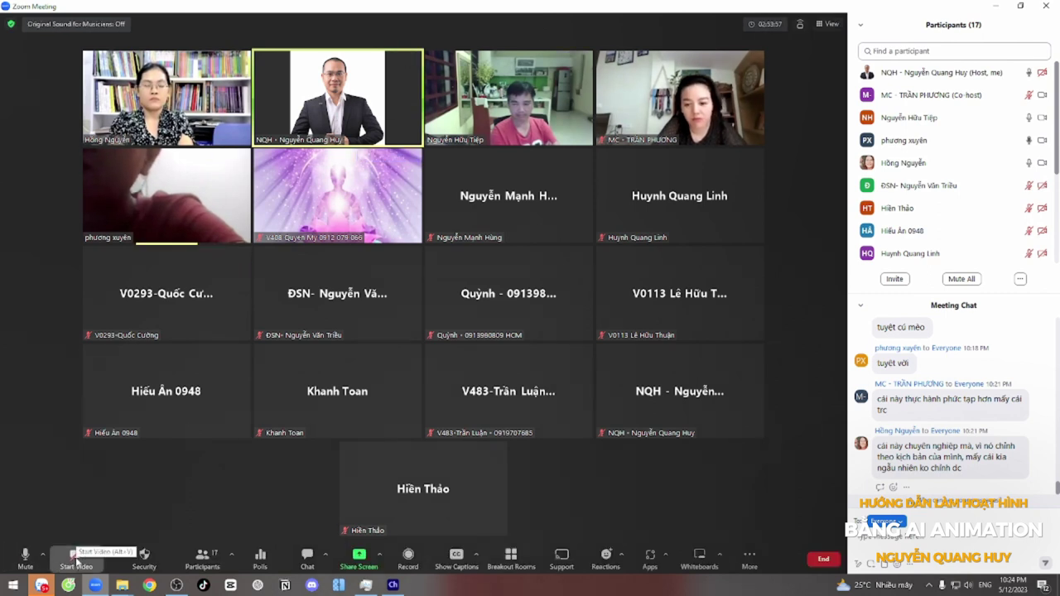
{"action": "left_click", "coordinate": [75, 560]}
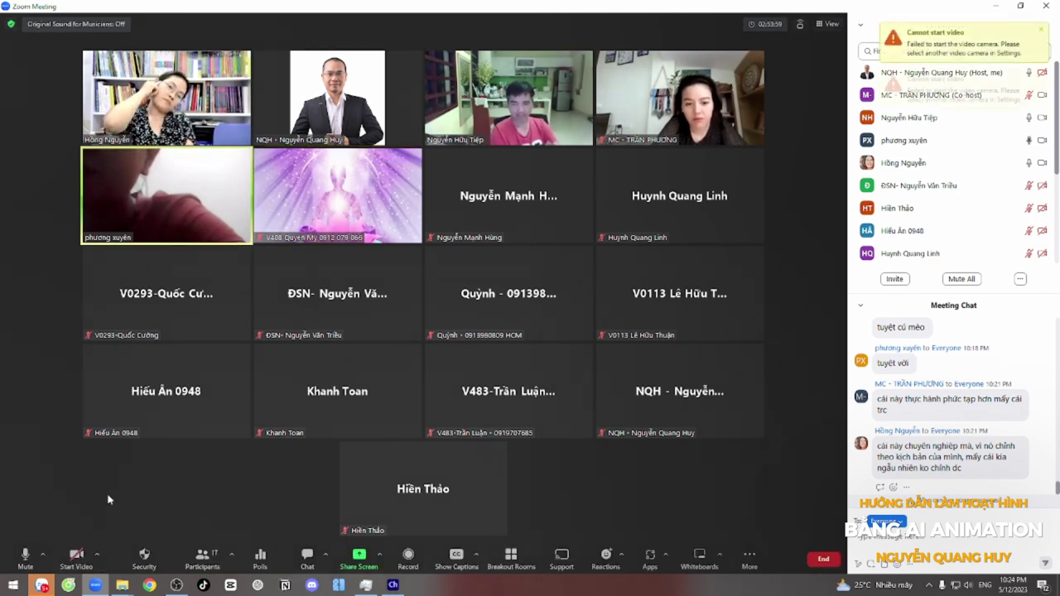
{"action": "left_click", "coordinate": [76, 560]}
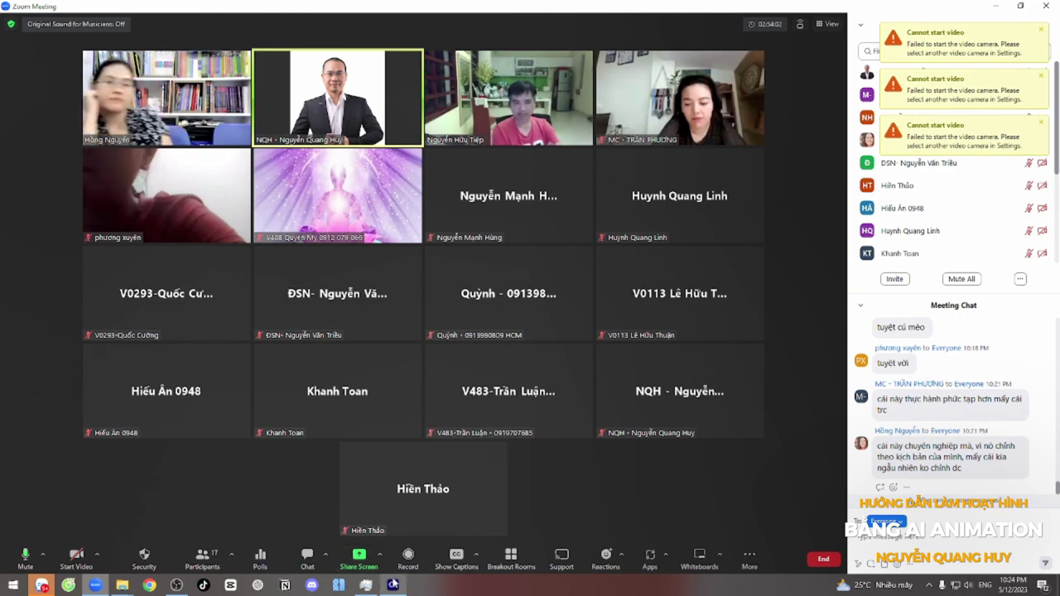
- Close Character Animator and start the meeting video again in Zoom
{"action": "left_click", "coordinate": [392, 584]}
{"action": "left_click", "coordinate": [1046, 6]}
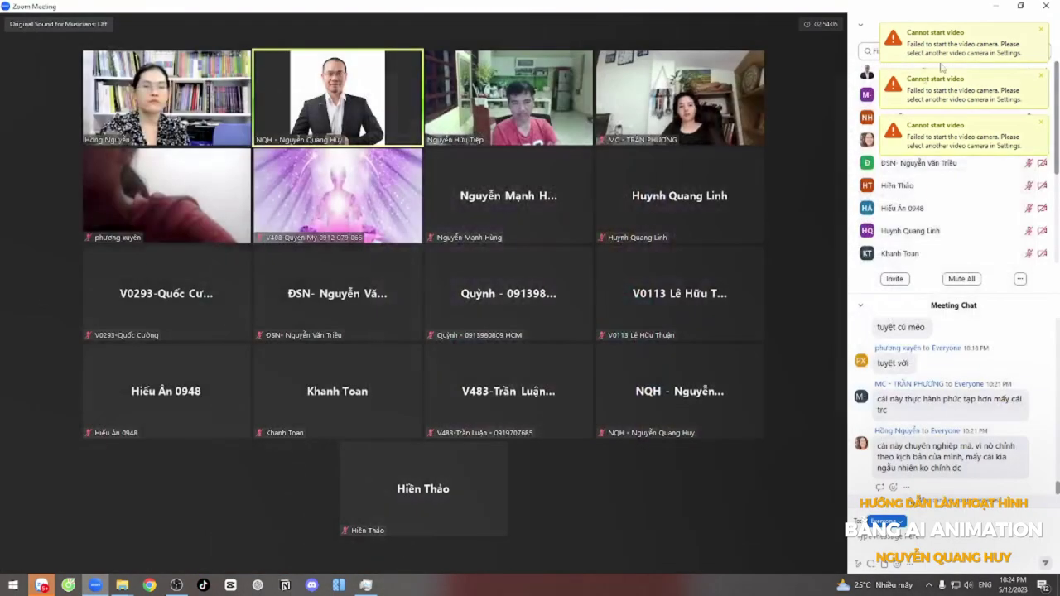
{"action": "left_click", "coordinate": [75, 560]}
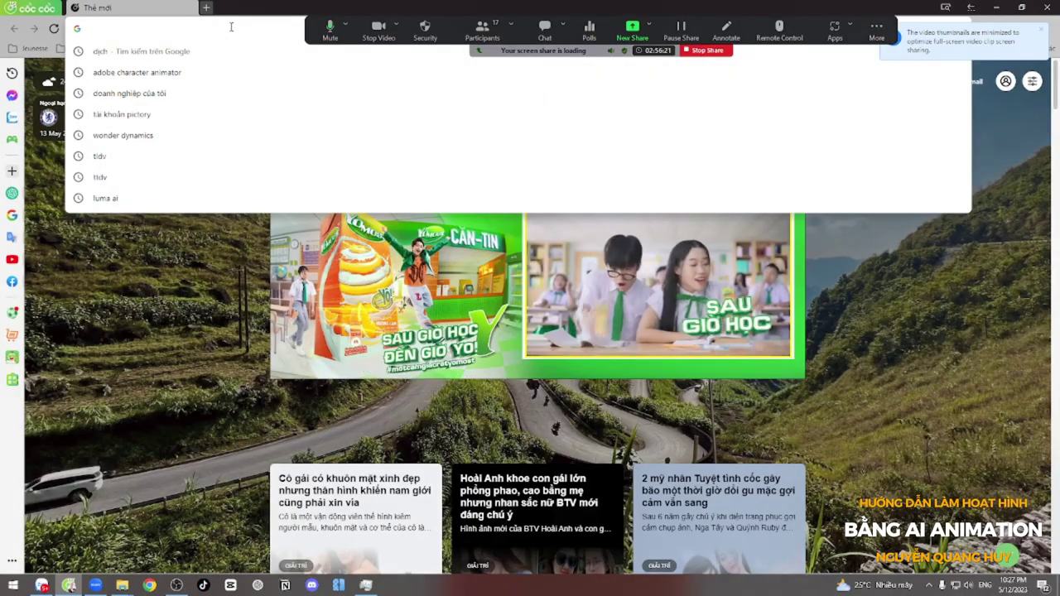
- Open the Mixamo website in the Cốc Cốc browser
{"action": "left_click", "coordinate": [231, 27]}
{"action": "type", "text": "mixa"}
{"action": "key", "text": "Return"}
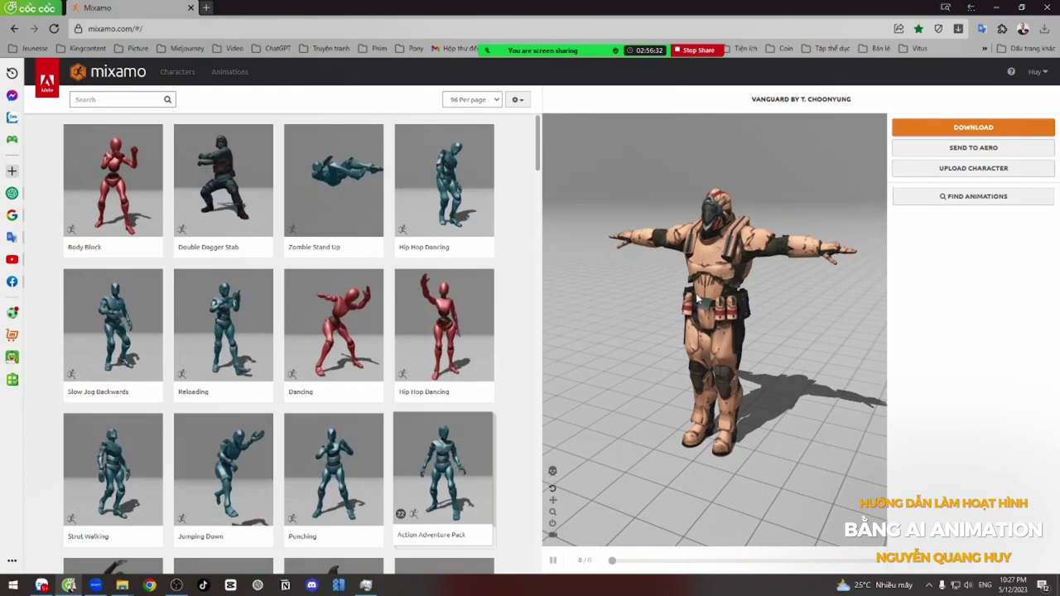
- Preview the Hip Hop Dancing and Punching animations on the Vanguard character from different angles
{"action": "left_click_drag", "start_coordinate": [688, 361], "coordinate": [676, 331]}
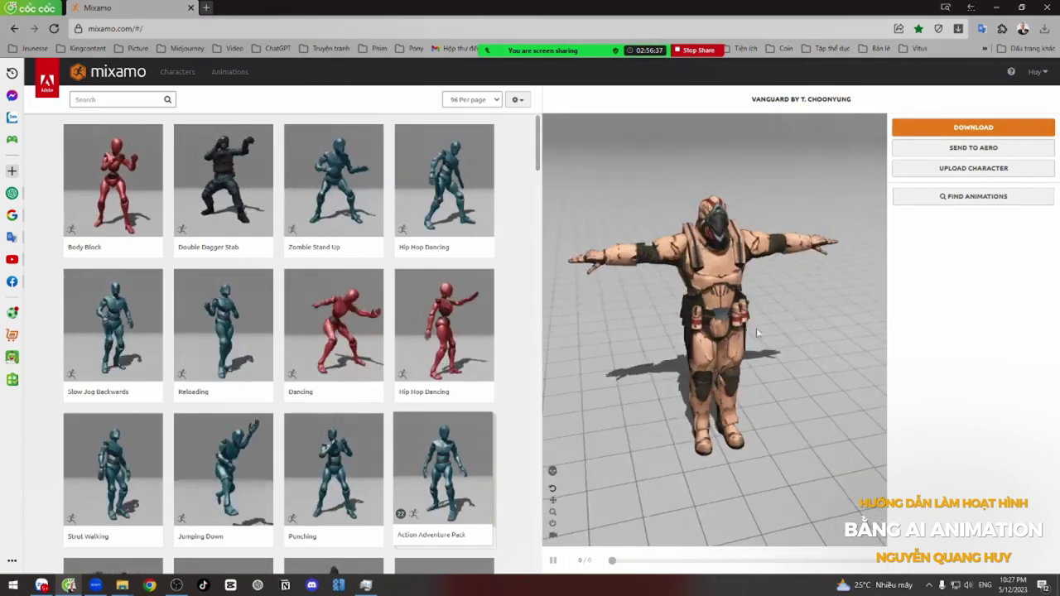
{"action": "left_click", "coordinate": [477, 323]}
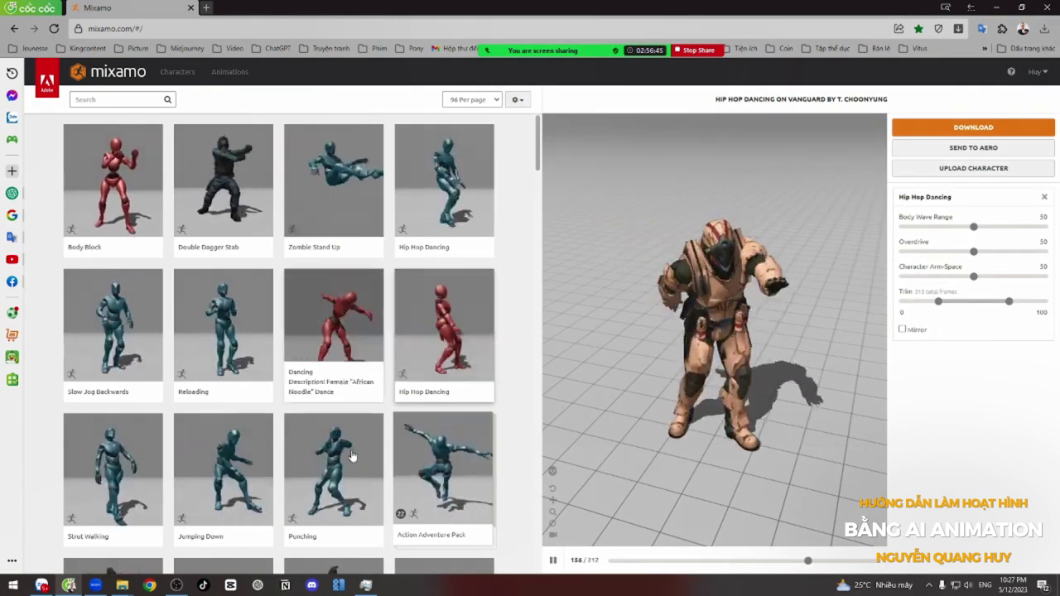
{"action": "left_click", "coordinate": [354, 453]}
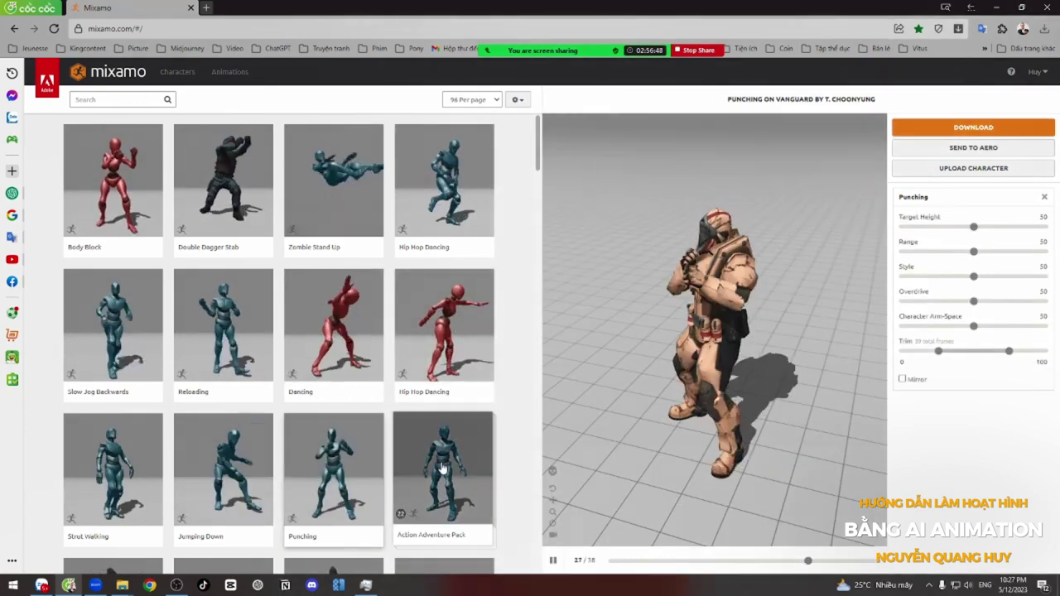
{"action": "left_click_drag", "start_coordinate": [669, 418], "coordinate": [719, 300]}
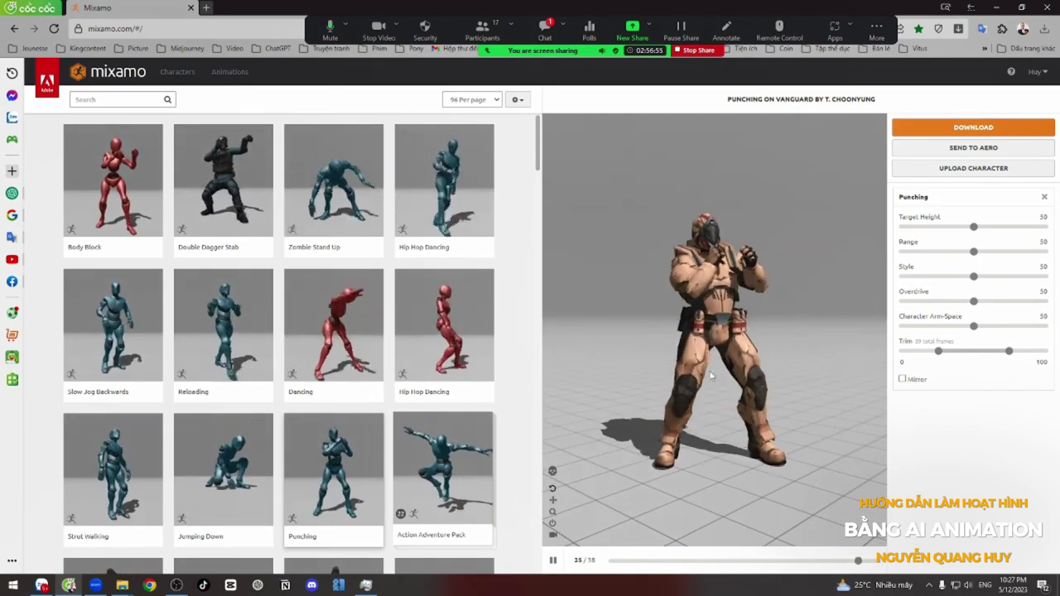
- Preview the Jumping Down and Reloading animations on the Vanguard character and browse further through the animation library
{"action": "left_click", "coordinate": [220, 479]}
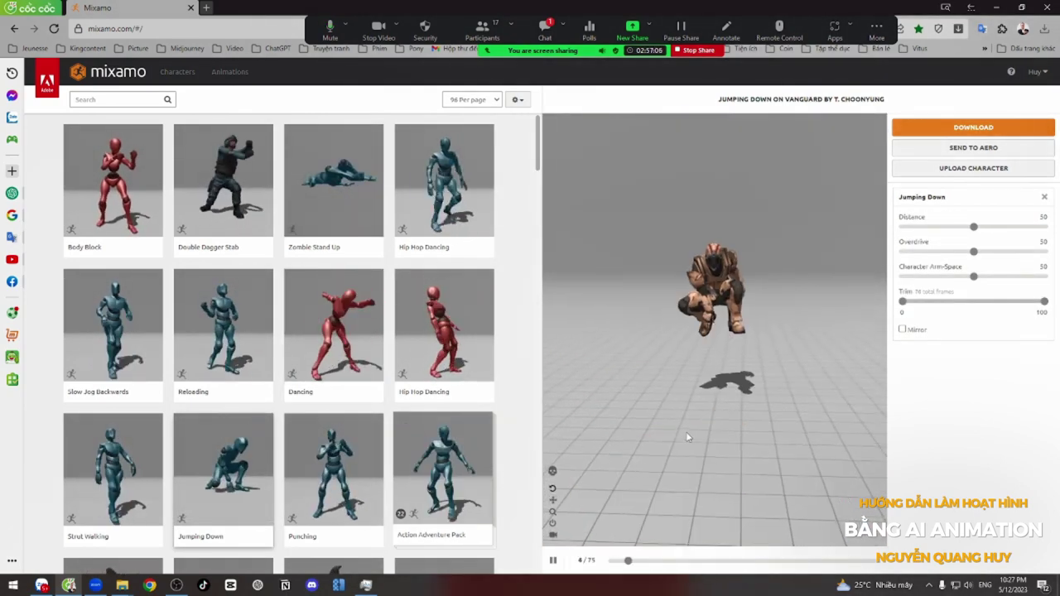
{"action": "left_click", "coordinate": [447, 470]}
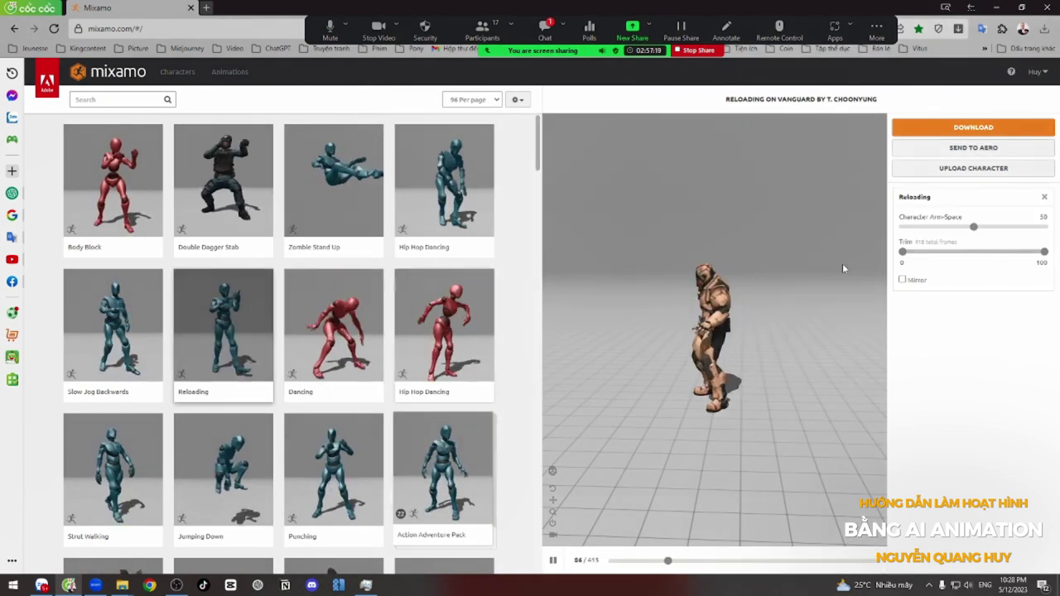
{"action": "scroll", "coordinate": [454, 402], "scroll_direction": "down", "scroll_amount": 10}
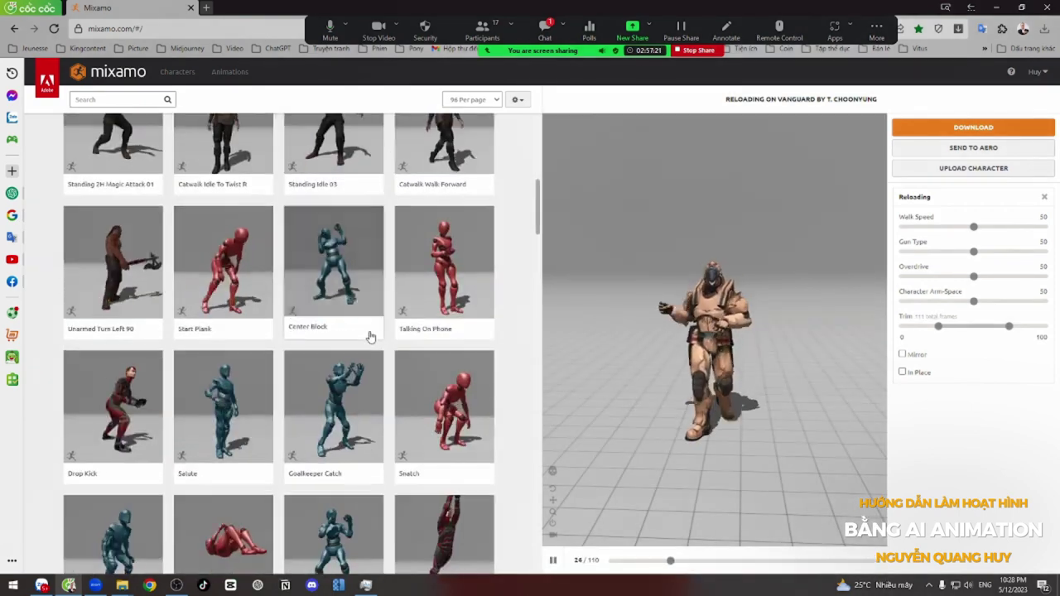